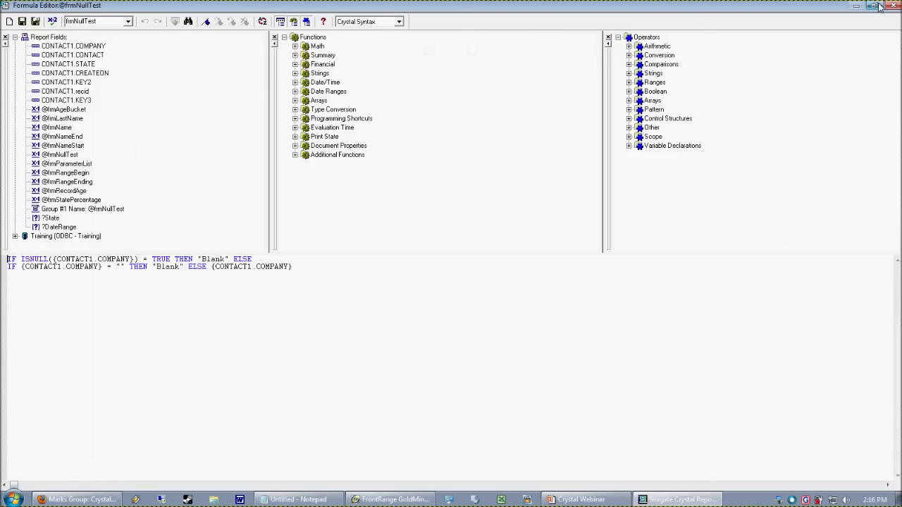
click(893, 5)
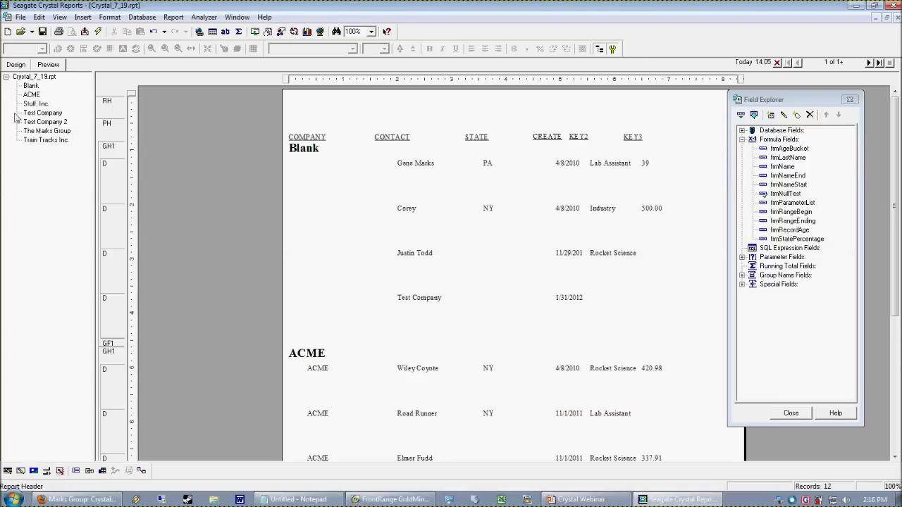
click(13, 66)
Step: In Section Expert, clear New Page Before on Group Footer #1 and enable it on Group Header #1
right_click(53, 175)
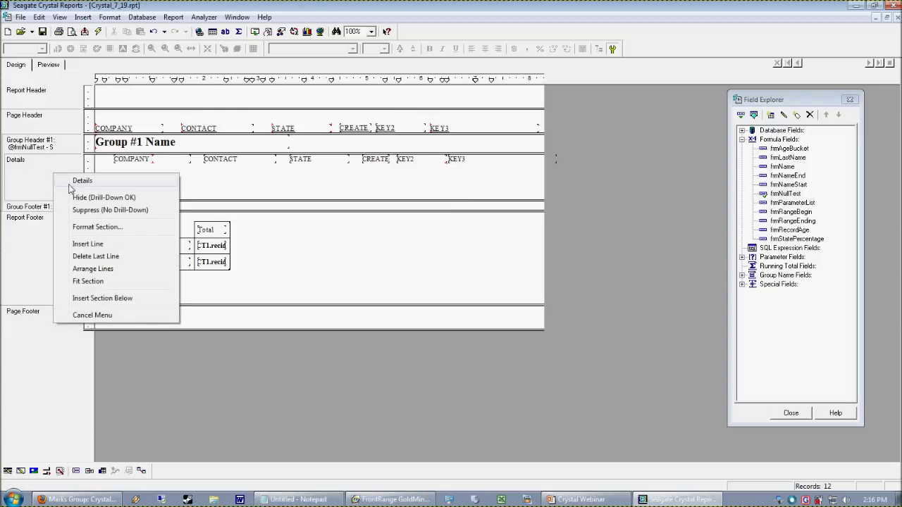
right_click(46, 156)
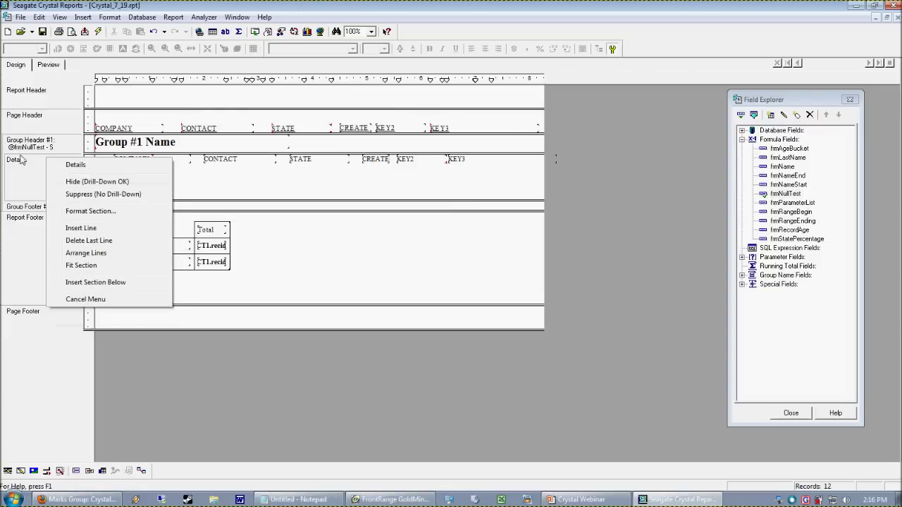
click(101, 212)
drag(416, 132, 442, 55)
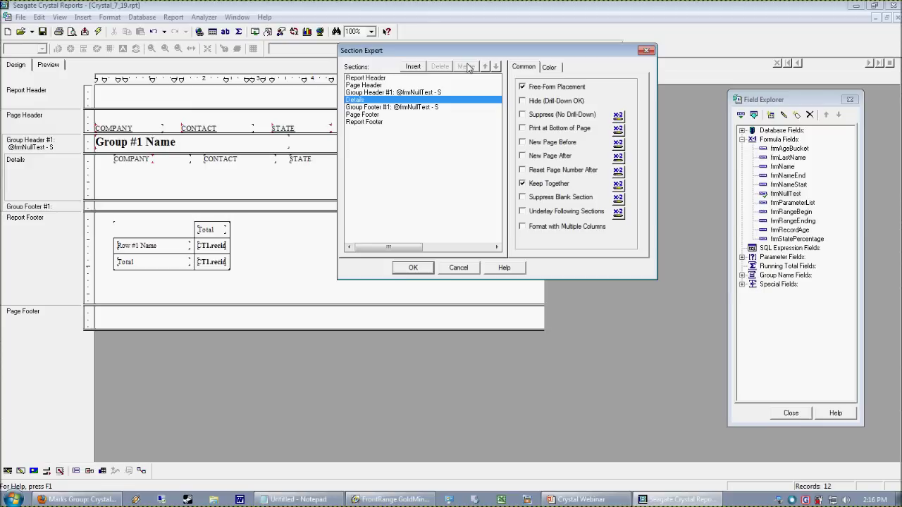
click(397, 107)
click(416, 92)
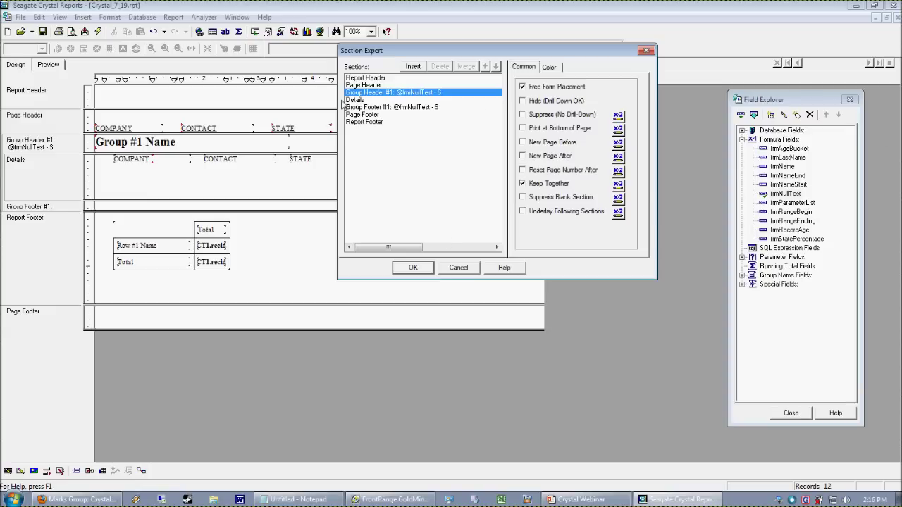
click(366, 107)
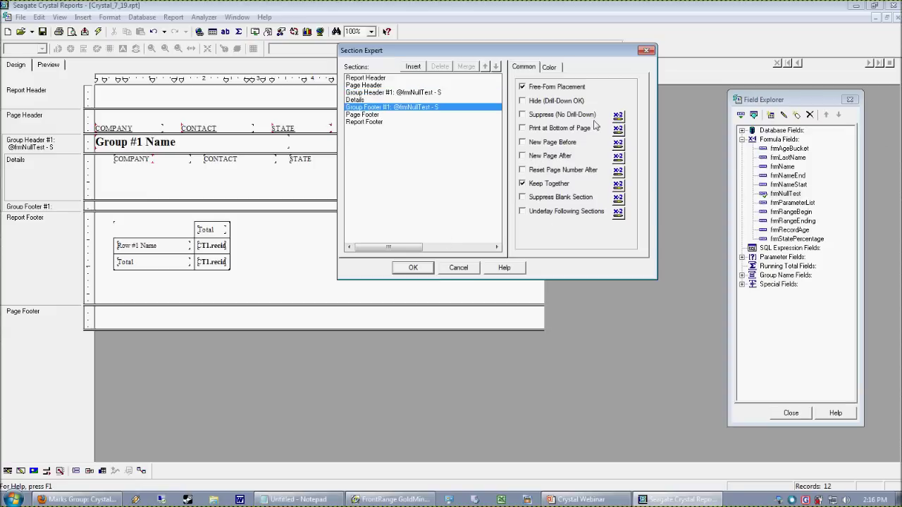
click(549, 145)
click(356, 92)
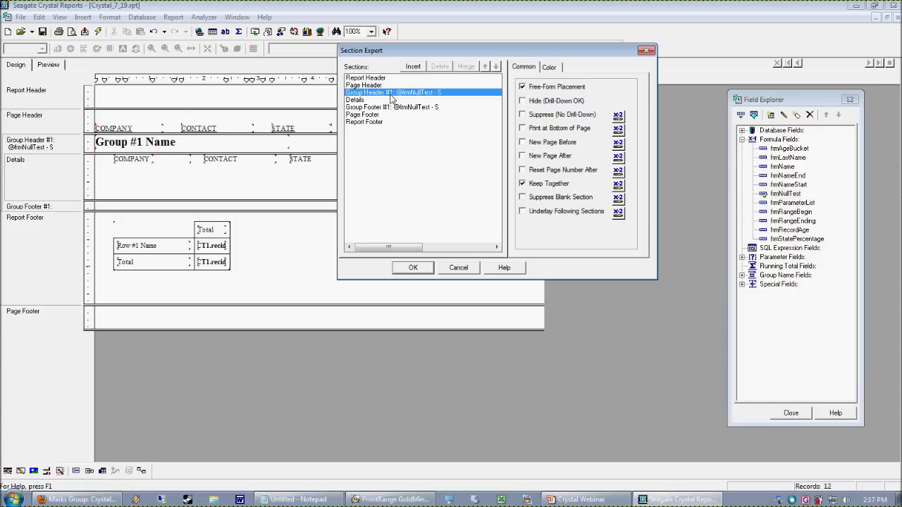
click(523, 142)
click(412, 268)
Step: Preview the report and page through the company groups, then return to page 1 and the design layout
click(48, 69)
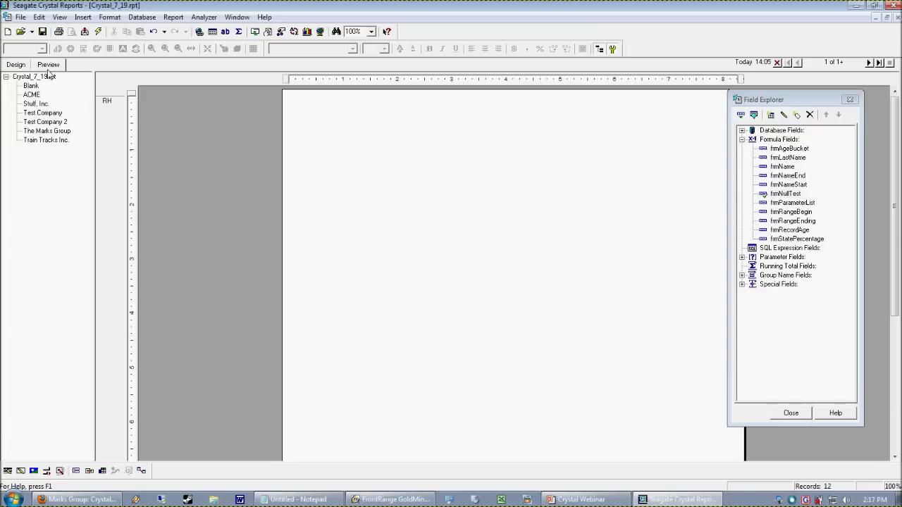
scroll(493, 247, down, 2)
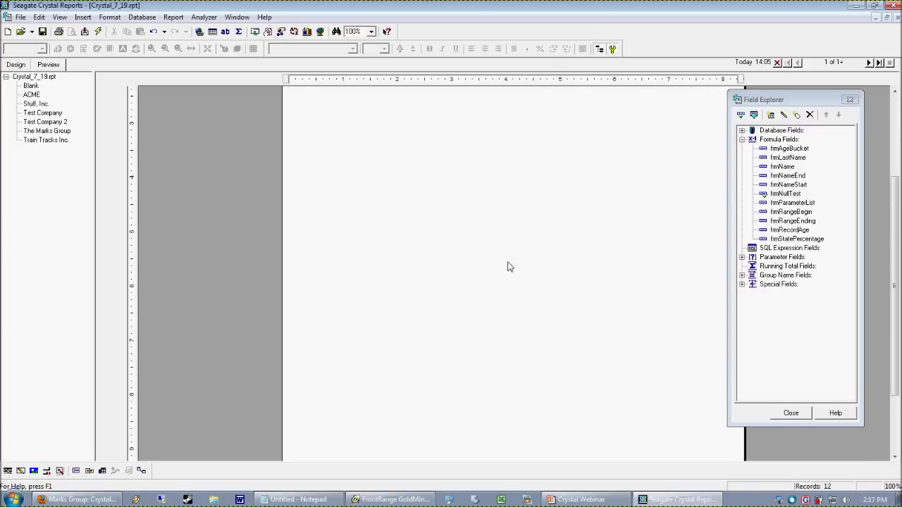
click(870, 63)
drag(897, 169, 898, 133)
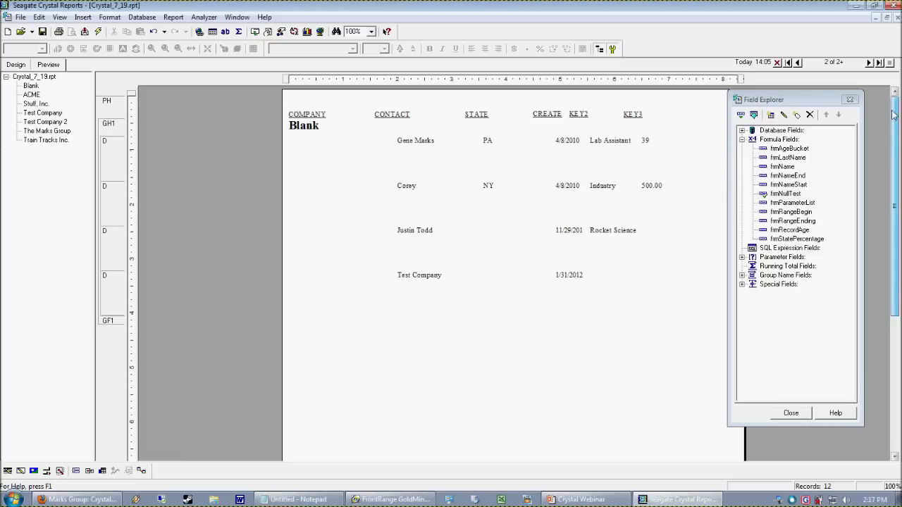
click(870, 63)
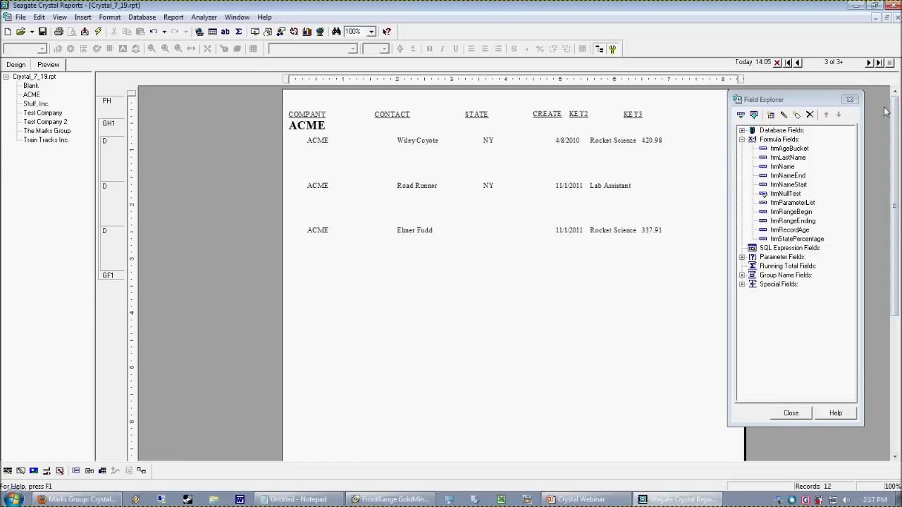
double_click(869, 63)
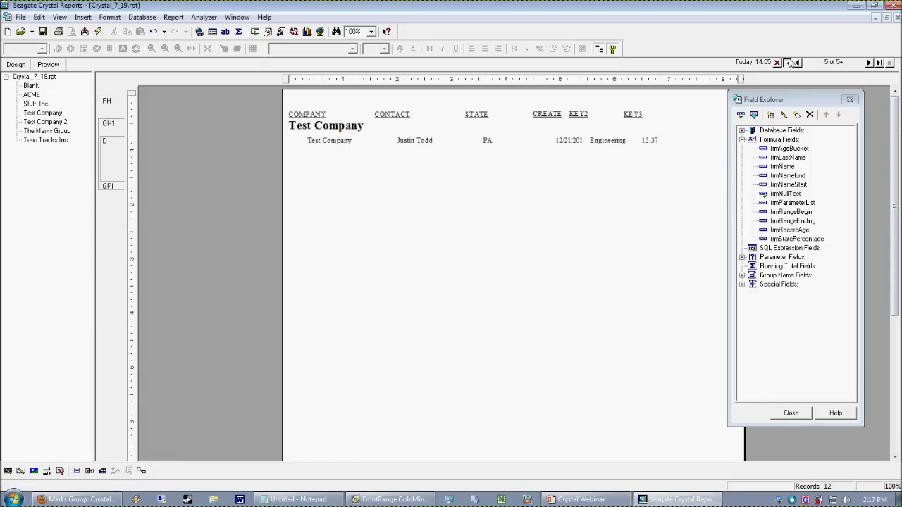
click(788, 62)
click(16, 64)
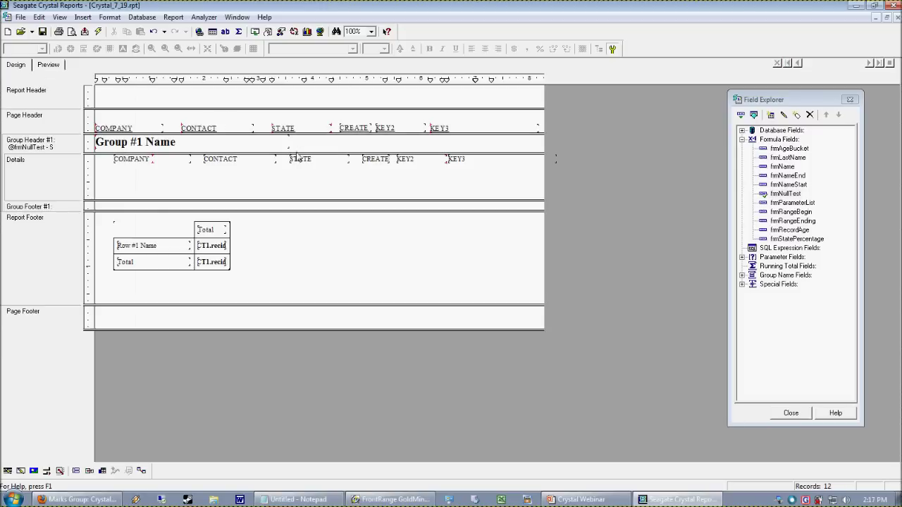
right_click(34, 167)
Step: Move the page break from before Group Header #1 to after Group Footer #1, then preview
click(54, 224)
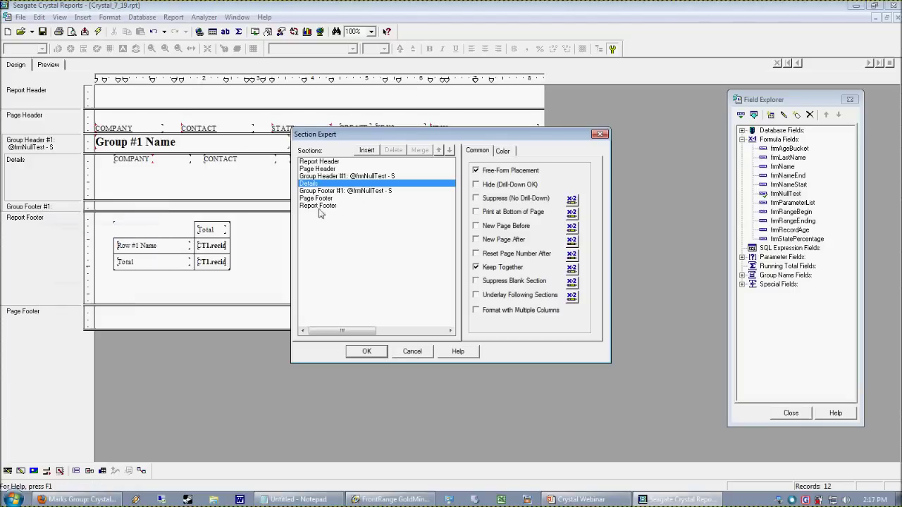
click(367, 175)
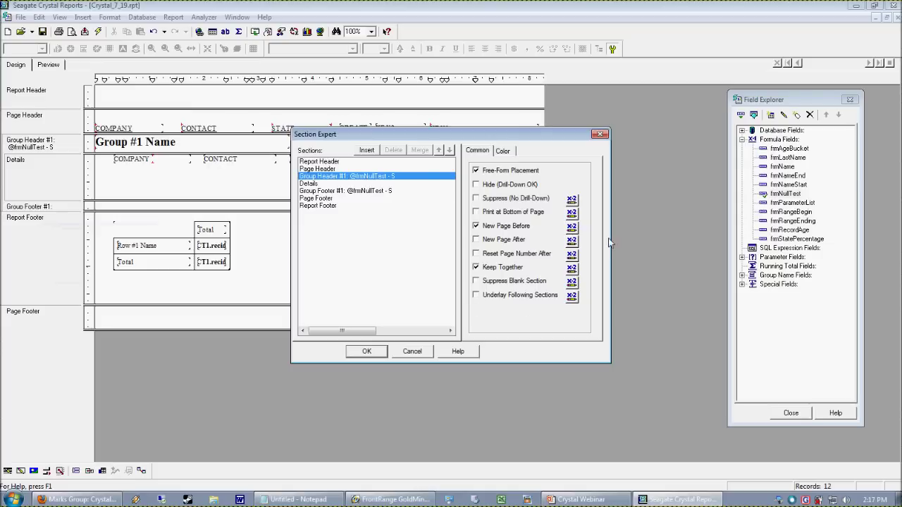
click(483, 226)
click(498, 226)
click(321, 193)
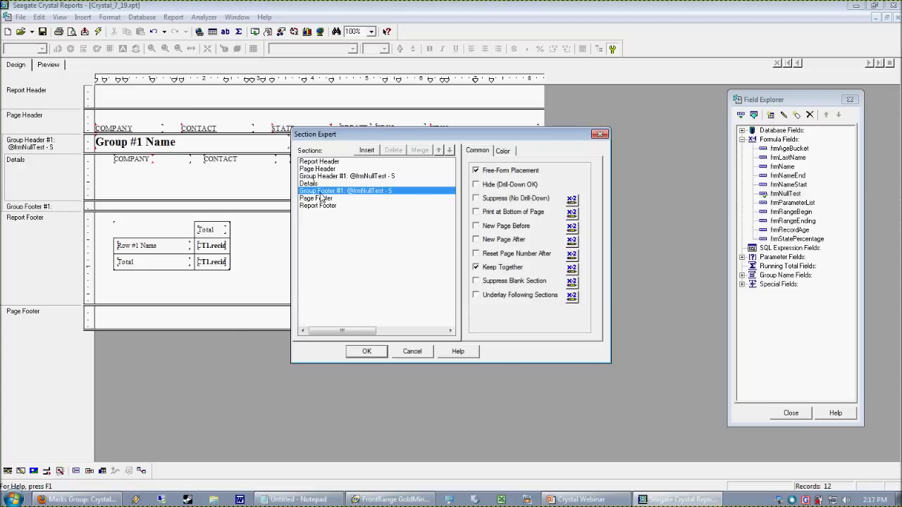
click(475, 240)
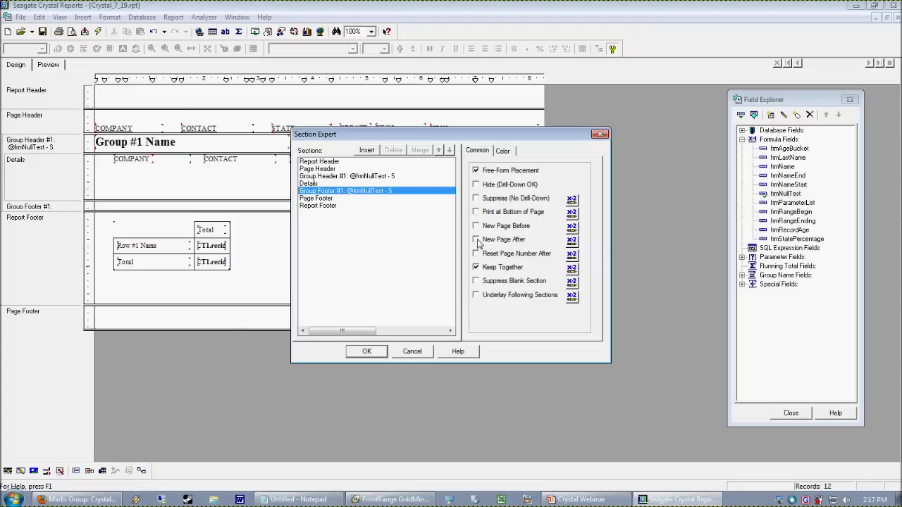
click(364, 351)
click(47, 65)
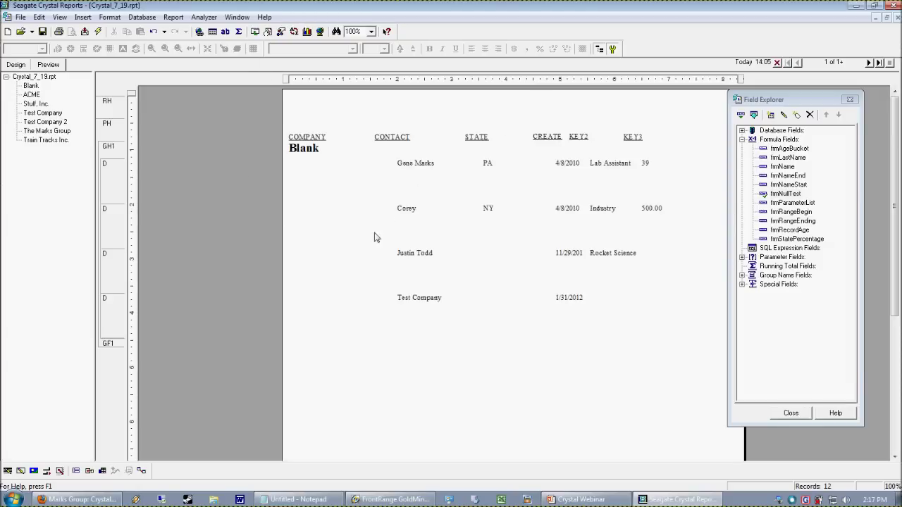
Step: Page through all seven preview pages, one company each, then go back to design view
click(870, 64)
click(870, 63)
click(871, 63)
click(870, 63)
click(870, 63)
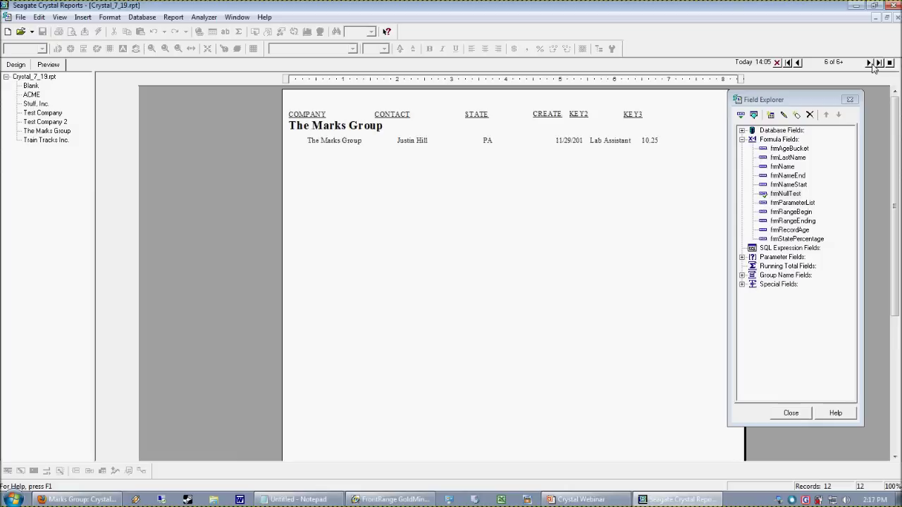
click(871, 63)
click(788, 62)
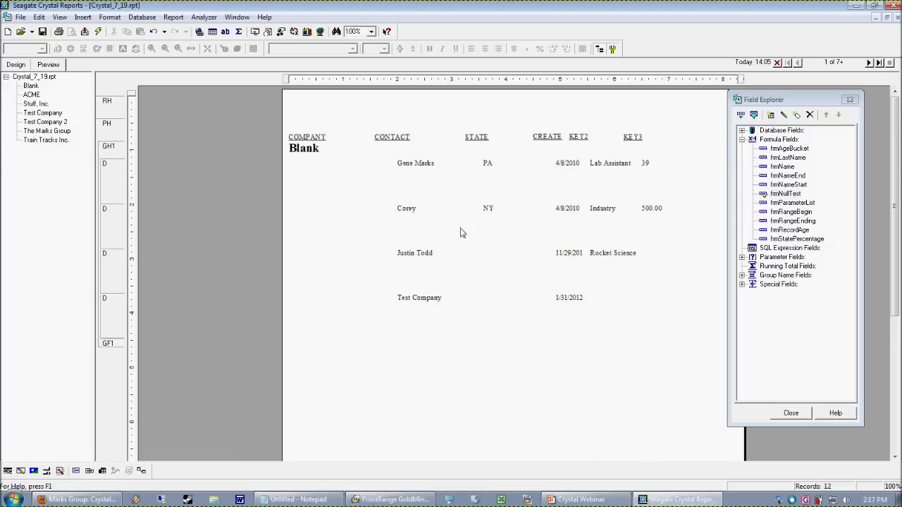
click(15, 64)
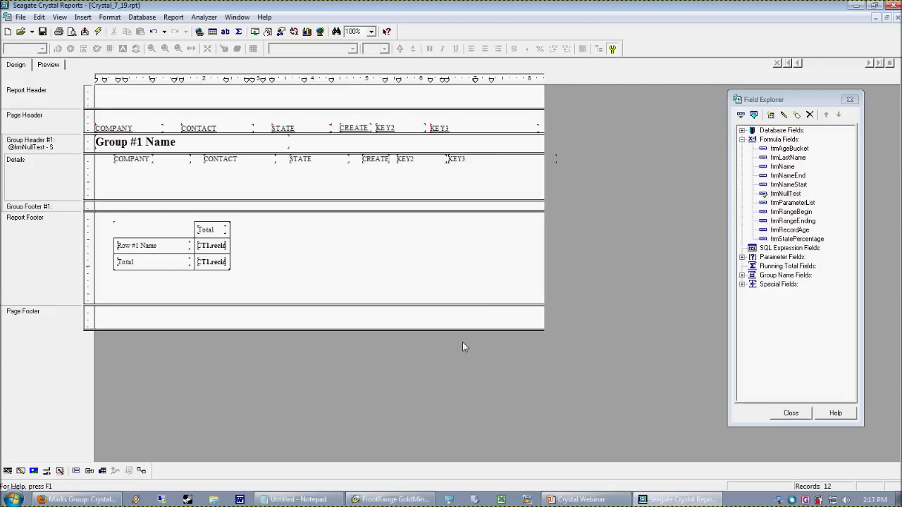
Step: Turn on New Page Before for the Report Footer section holding the cross-tab, and apply it
right_click(34, 176)
click(71, 230)
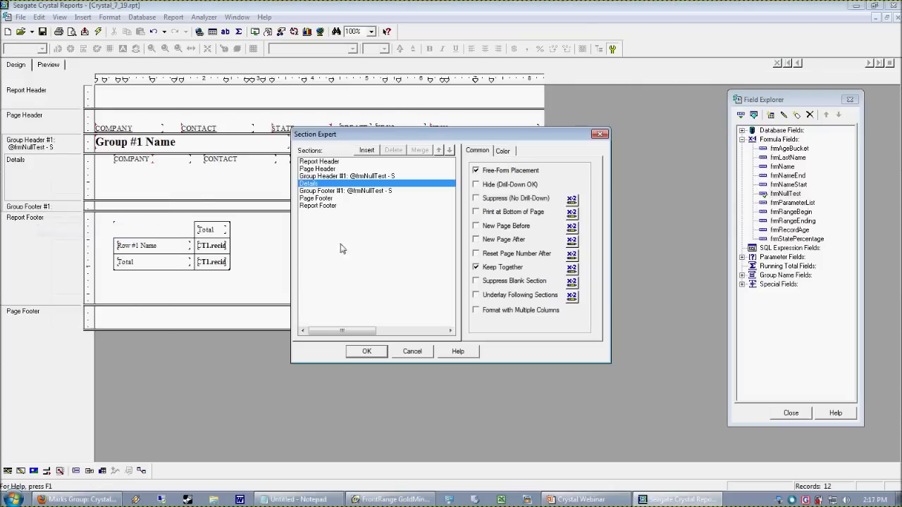
click(324, 207)
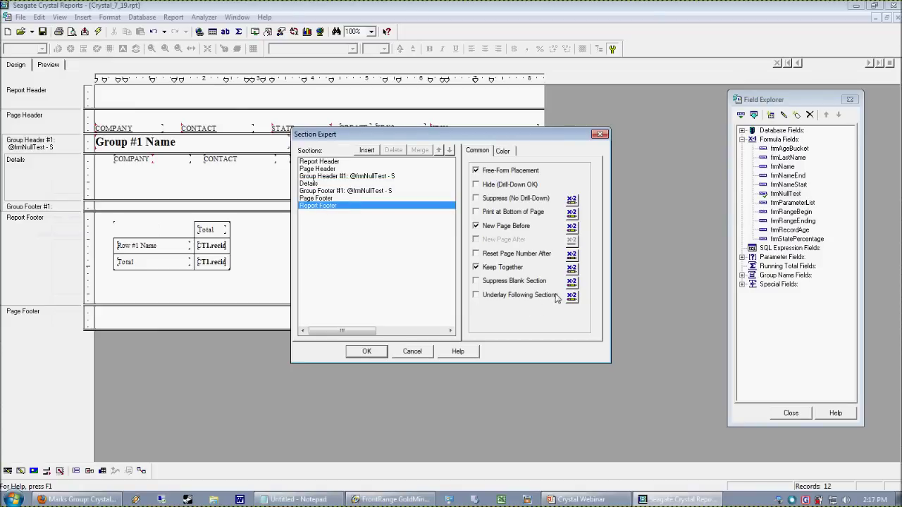
click(509, 226)
click(306, 200)
click(405, 297)
click(571, 226)
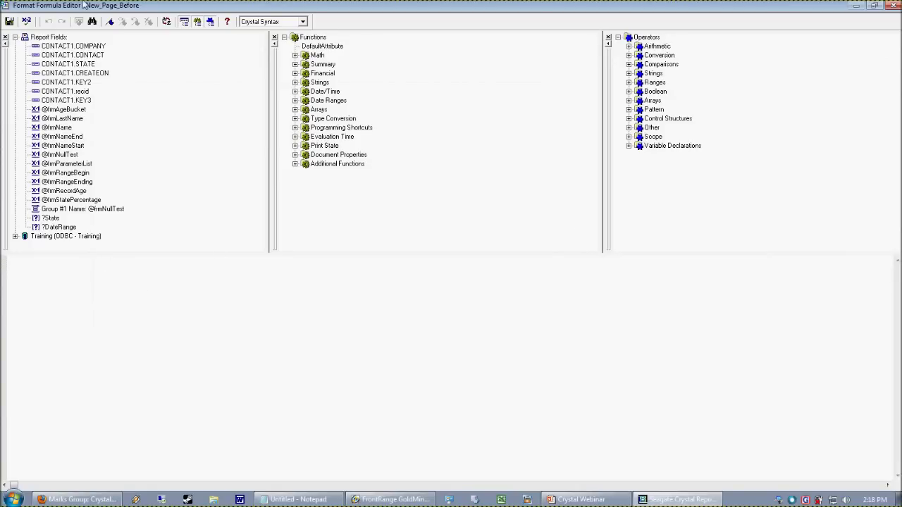
click(893, 6)
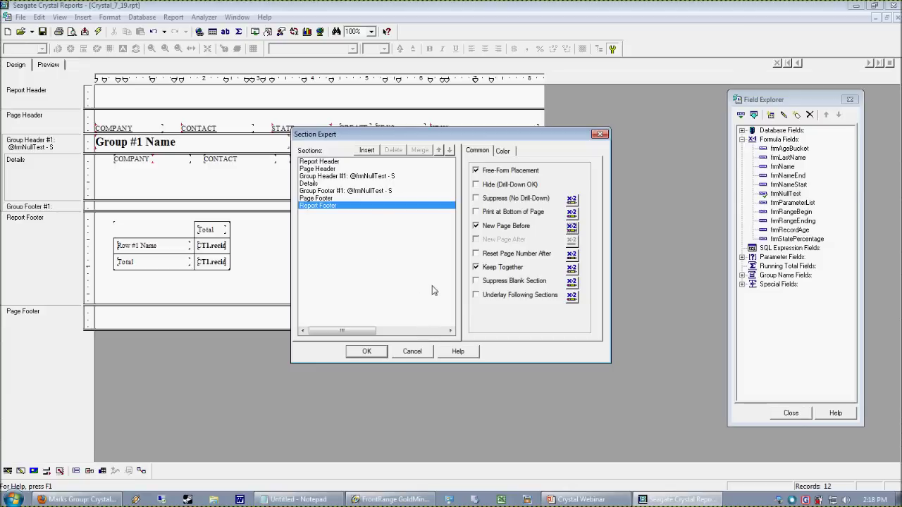
click(367, 352)
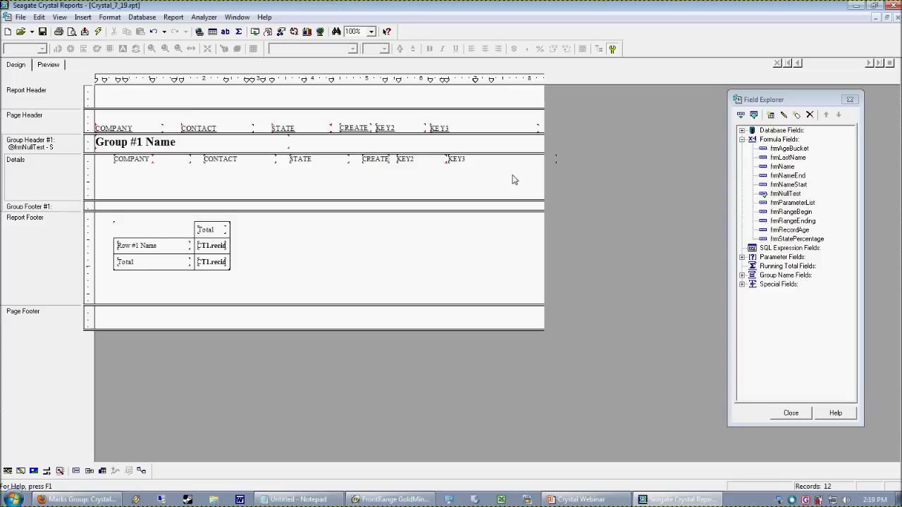
right_click(3, 153)
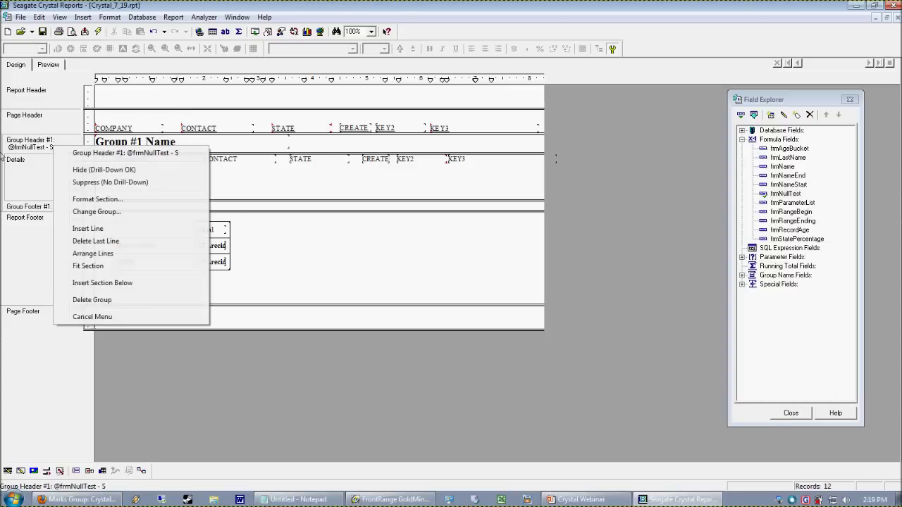
click(307, 384)
right_click(39, 146)
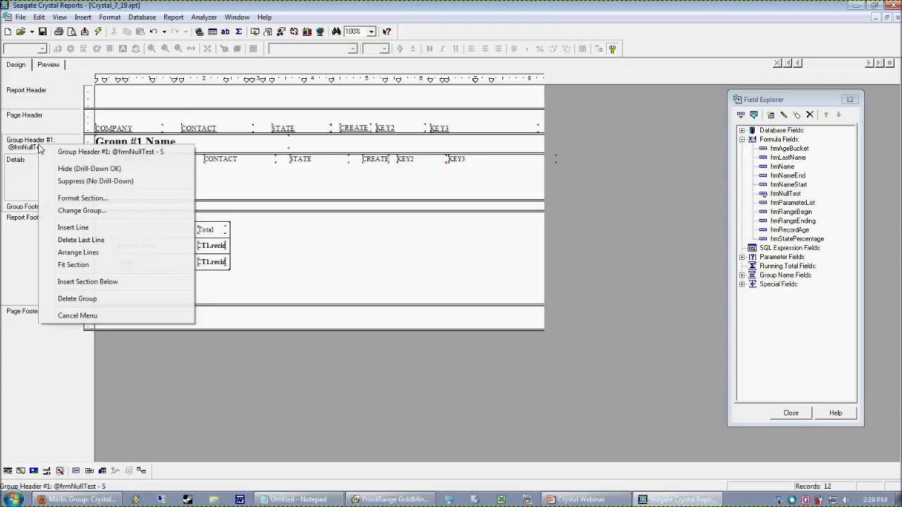
right_click(22, 143)
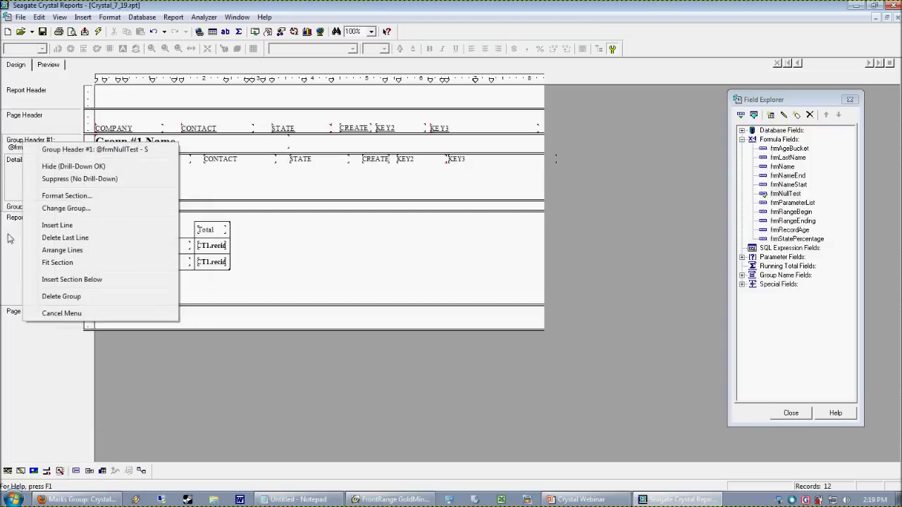
click(58, 297)
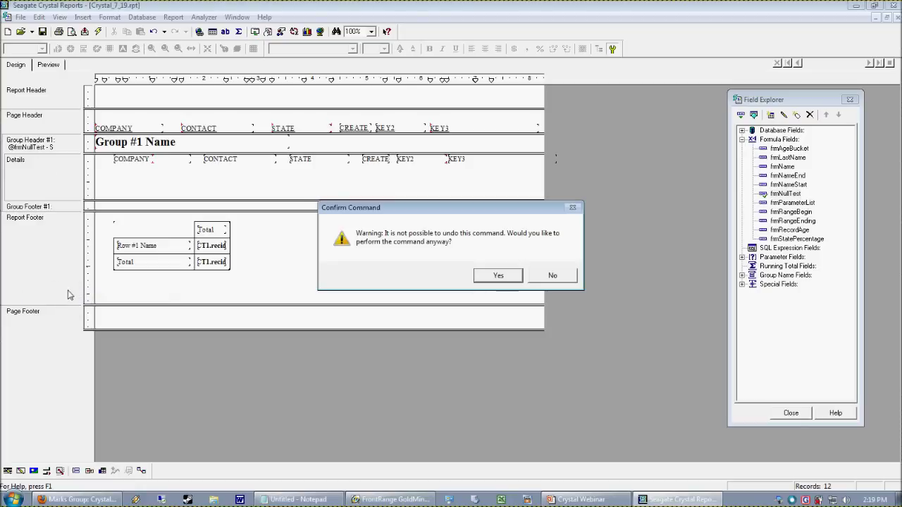
click(539, 283)
click(173, 17)
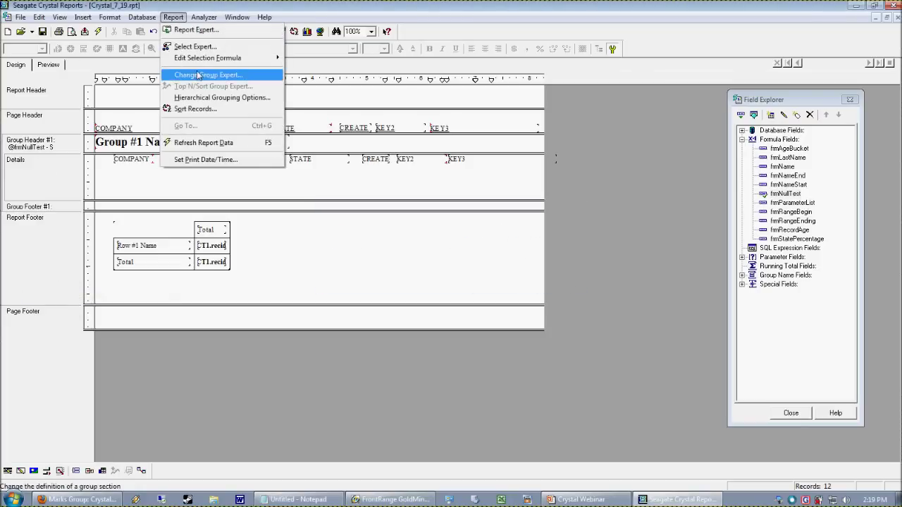
click(199, 75)
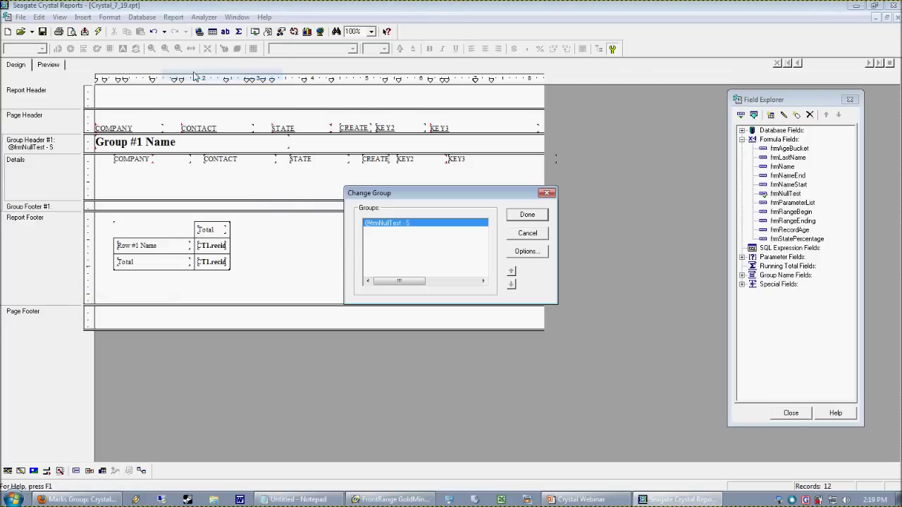
click(526, 234)
right_click(50, 223)
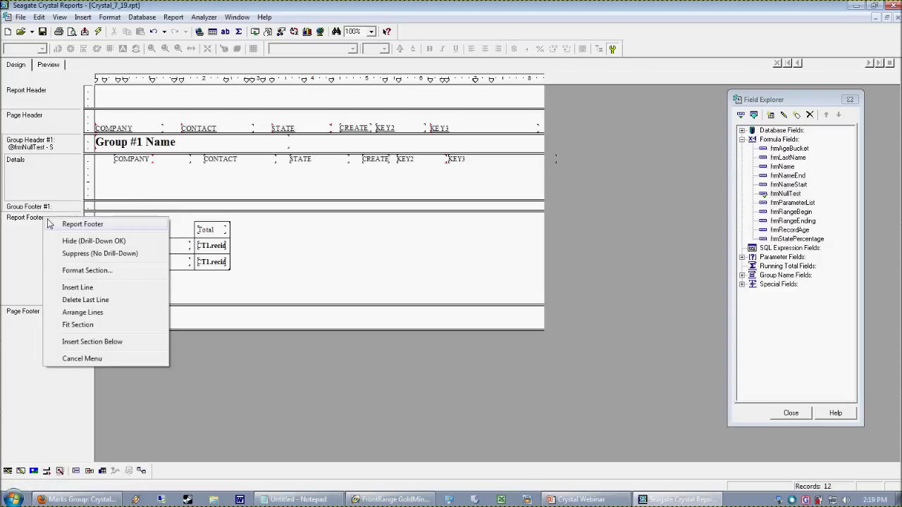
right_click(41, 145)
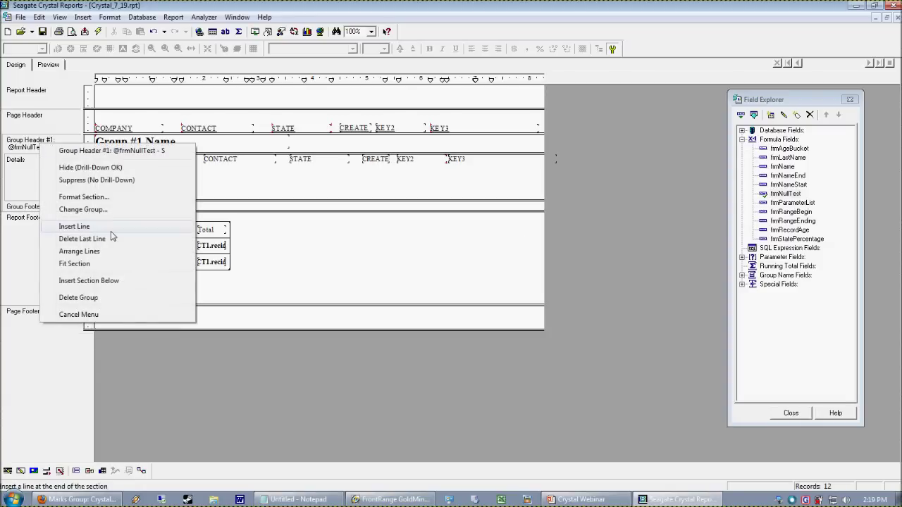
click(99, 297)
click(491, 275)
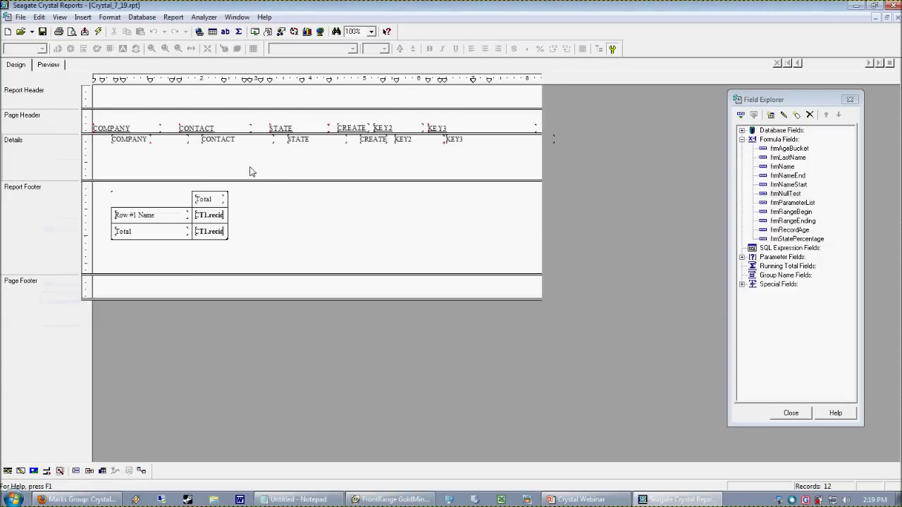
click(46, 63)
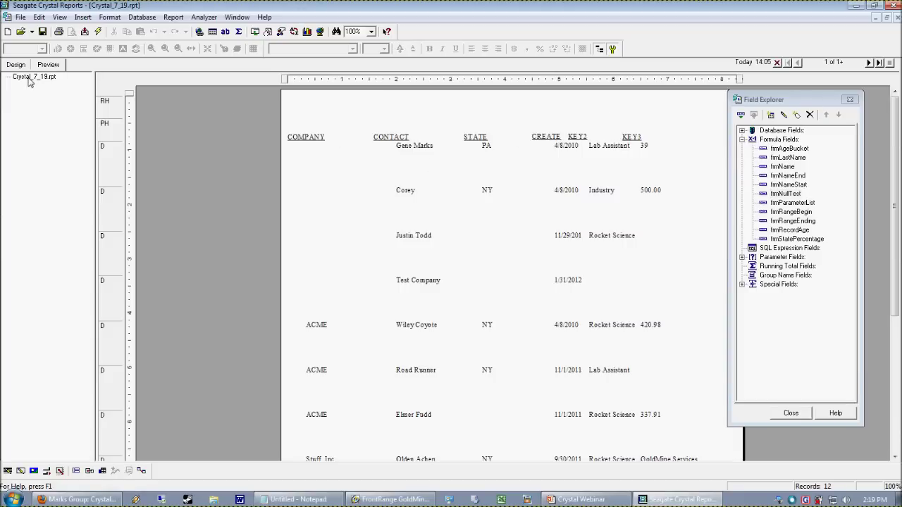
Step: Select the Details fields in design view, then preview the report with the Field Explorer closed
click(16, 64)
drag(525, 158, 134, 147)
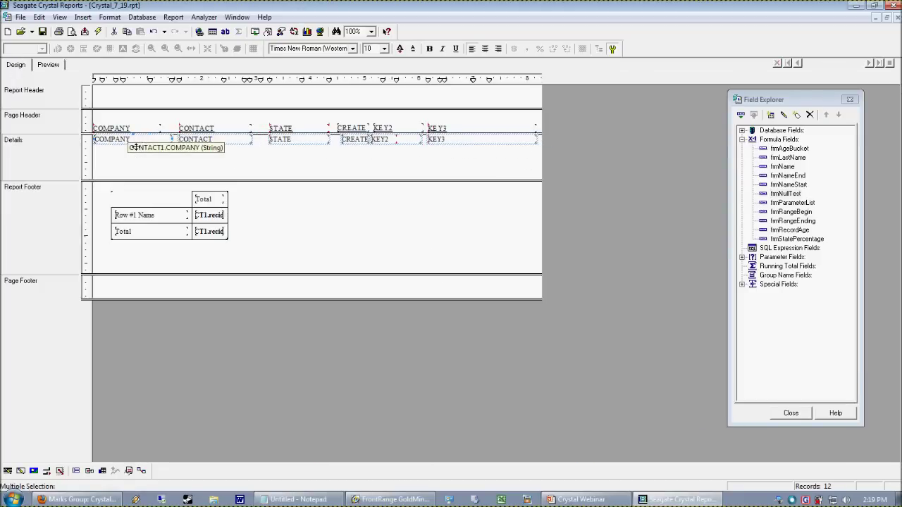
click(44, 64)
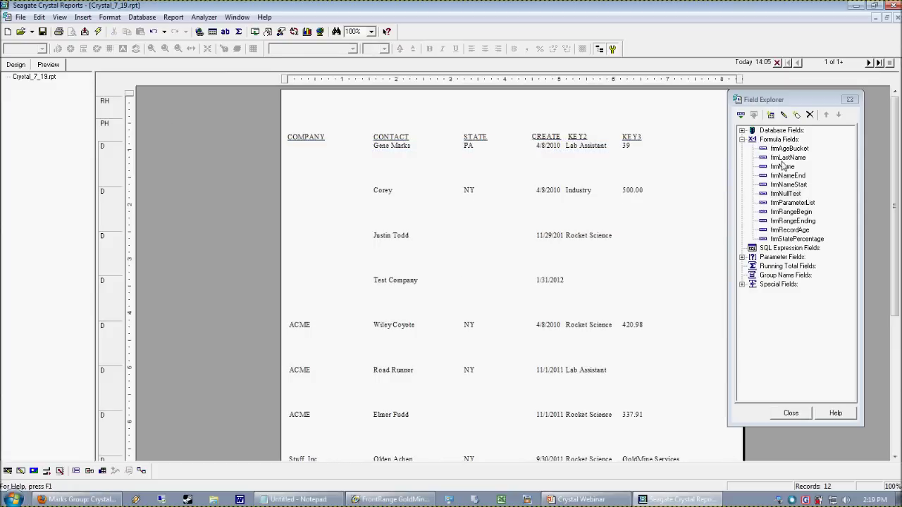
click(849, 100)
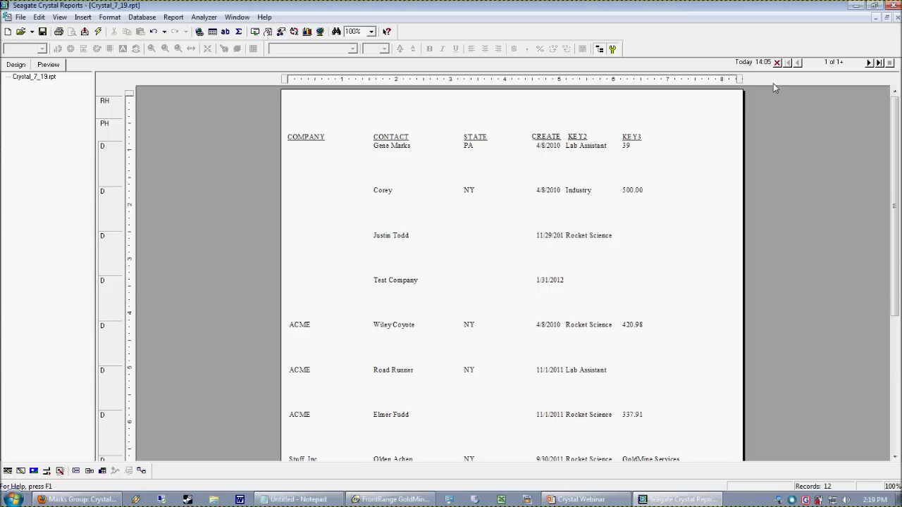
Step: Inspect the KEY2, CREATE and STATE field values in the preview rows
click(599, 242)
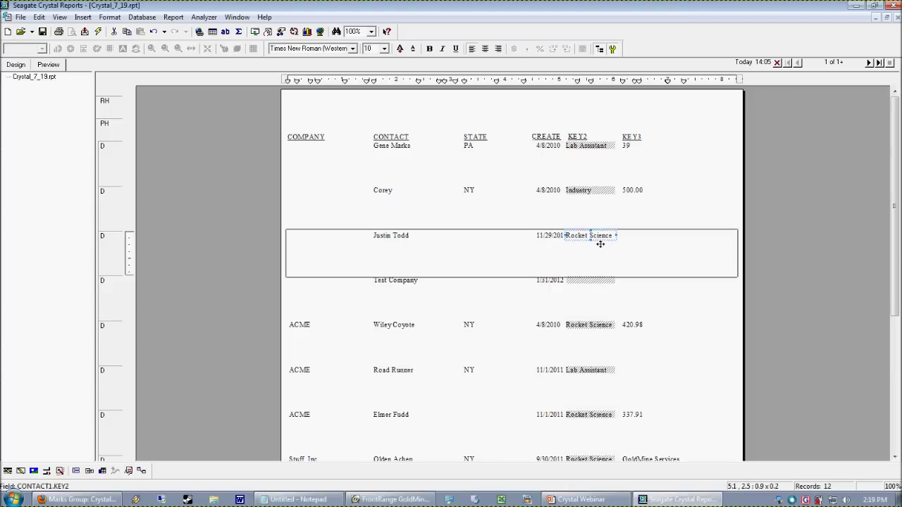
click(606, 146)
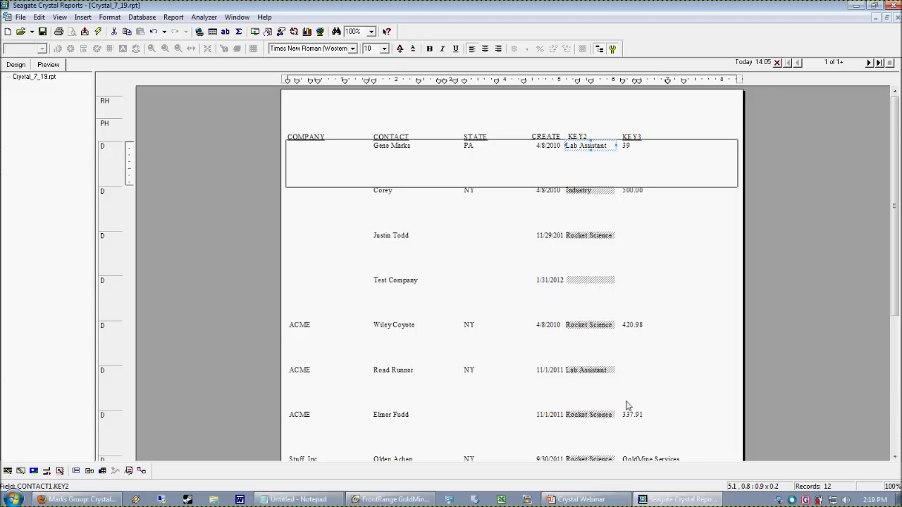
click(551, 371)
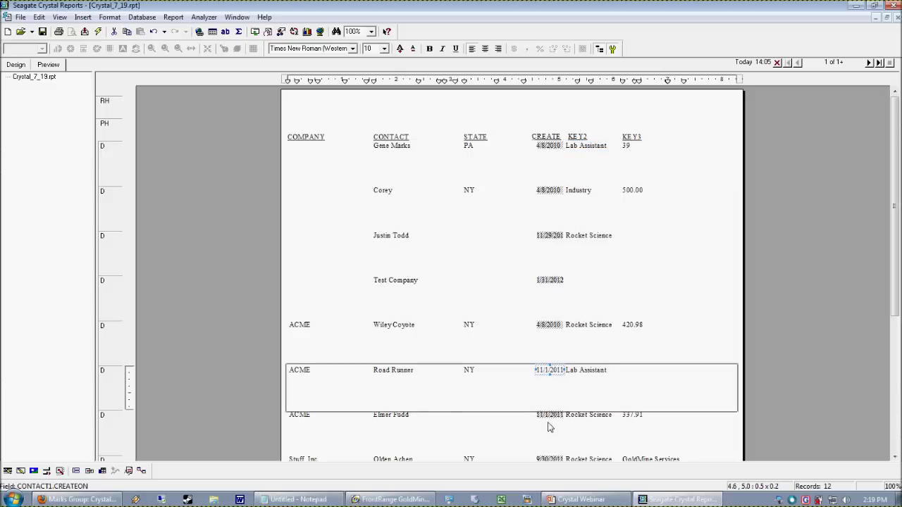
click(545, 327)
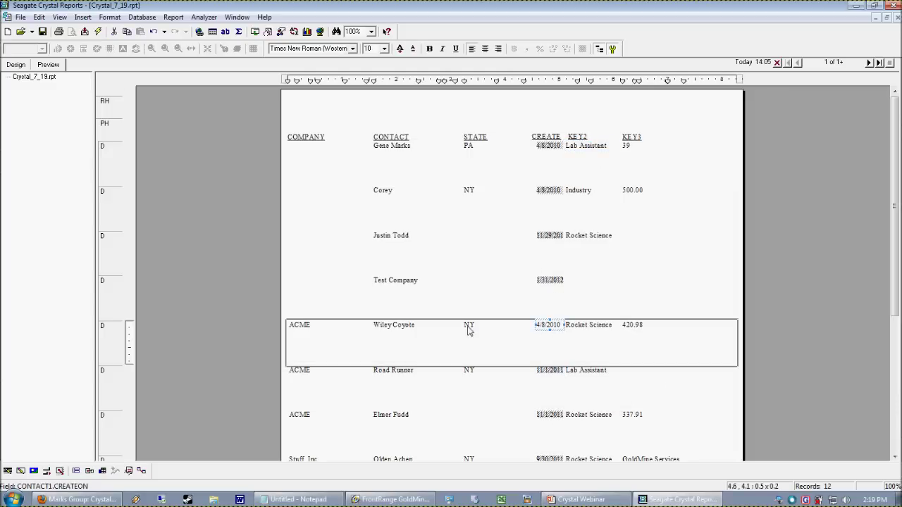
scroll(457, 372, down, 3)
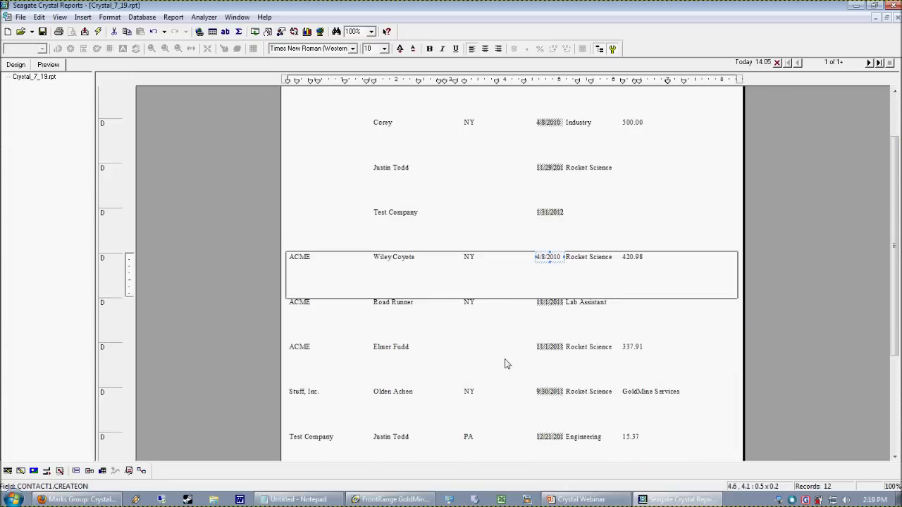
click(471, 259)
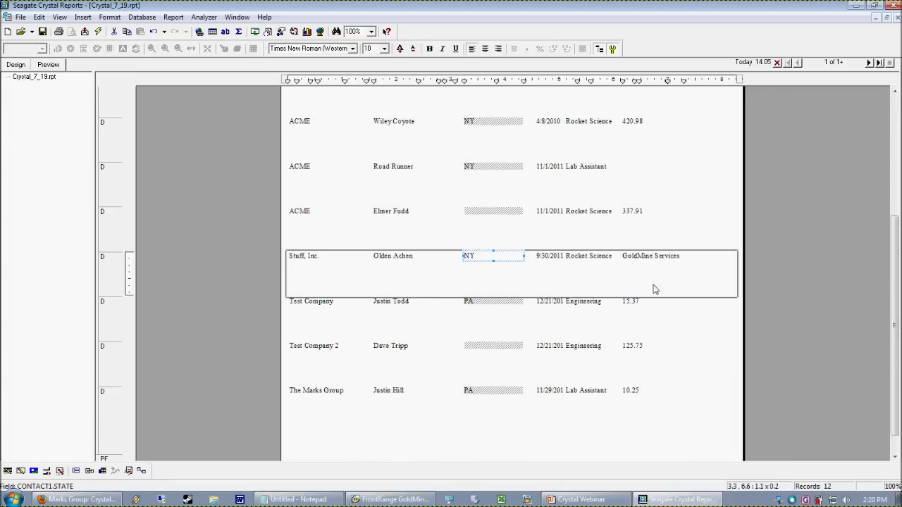
scroll(668, 261, up, 3)
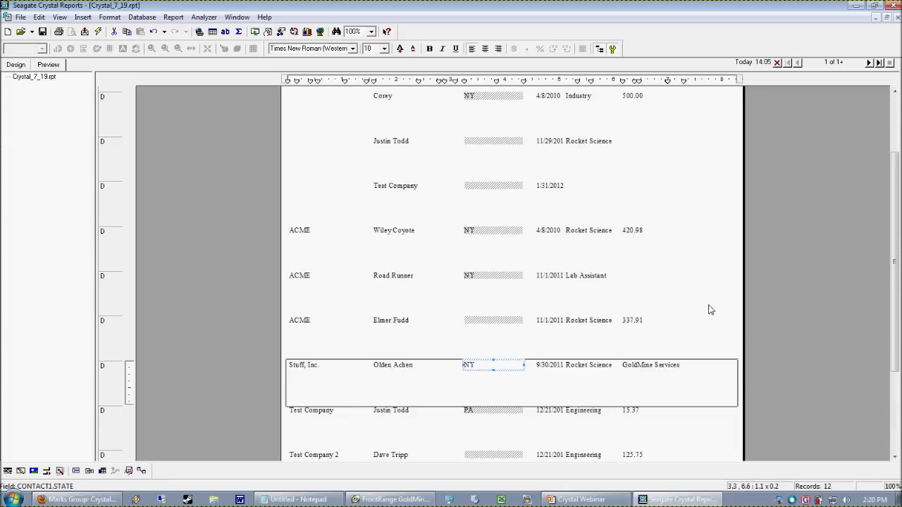
scroll(645, 336, down, 5)
Step: Rename the KEY3 column heading to 'Estimated' in the preview, then return to design view
scroll(669, 290, up, 5)
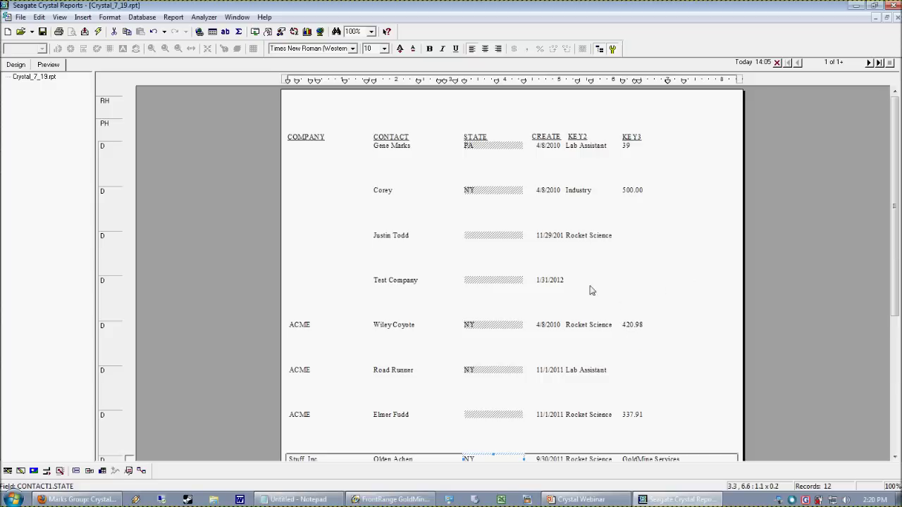
click(640, 139)
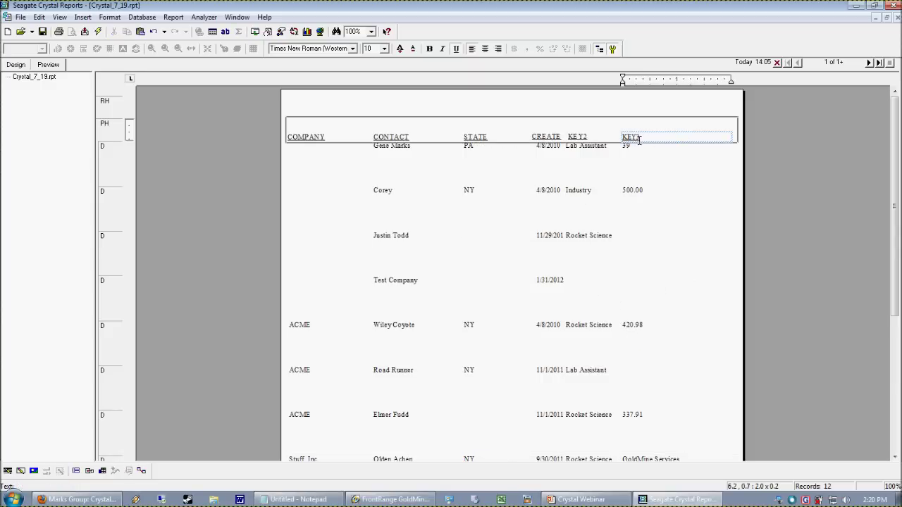
key(BackSpace)
key(BackSpace)
key(BackSpace)
text(Bstimated)
click(659, 171)
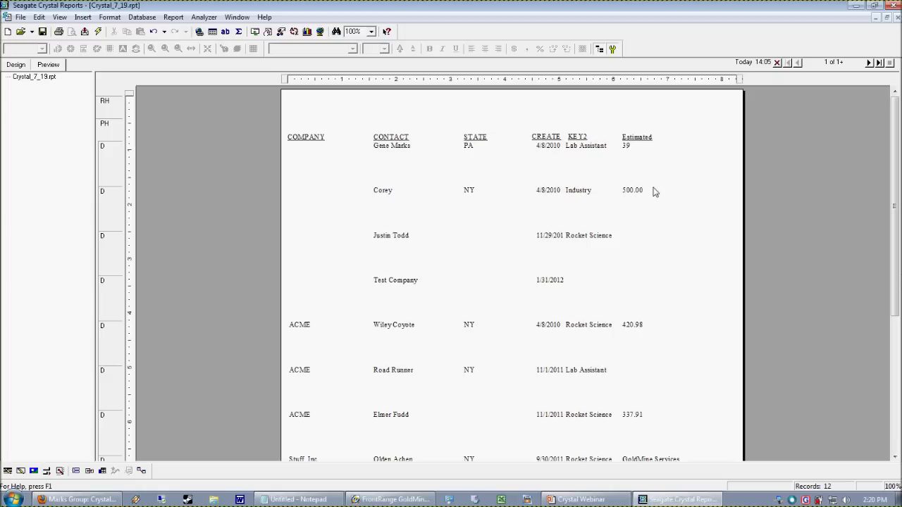
click(644, 193)
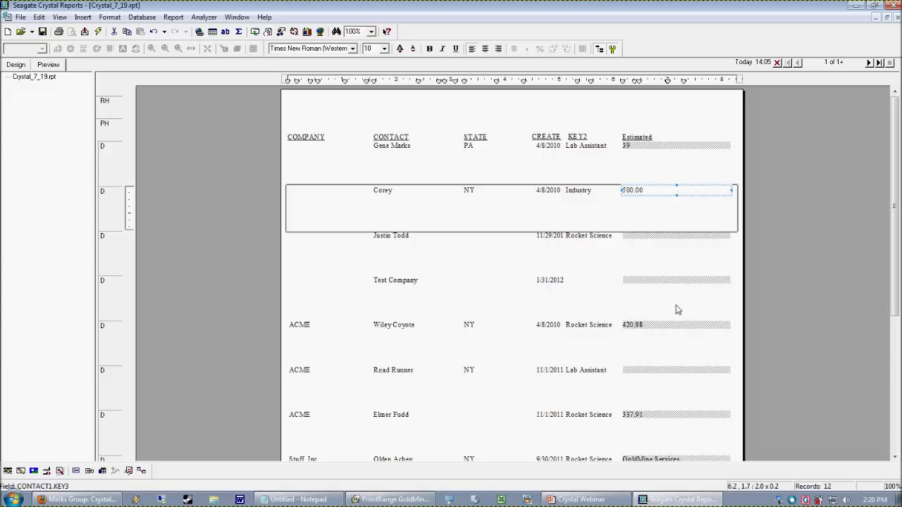
click(698, 308)
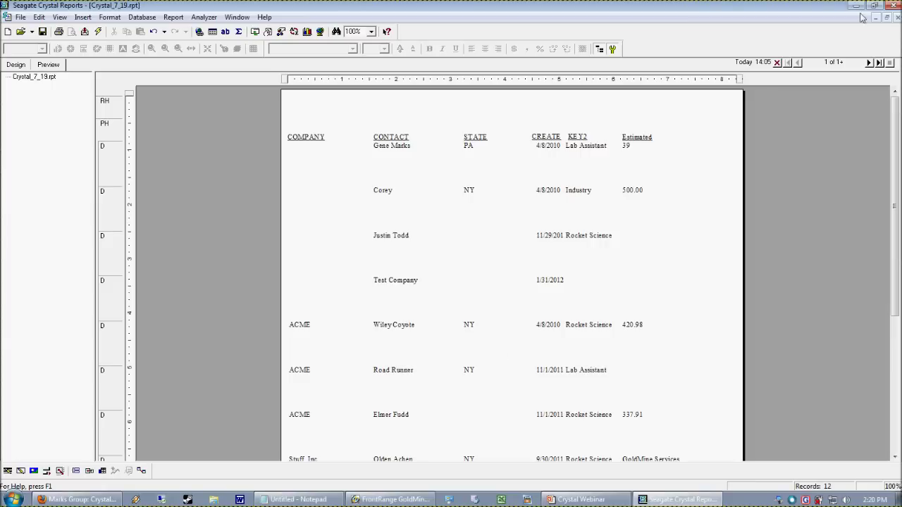
click(23, 65)
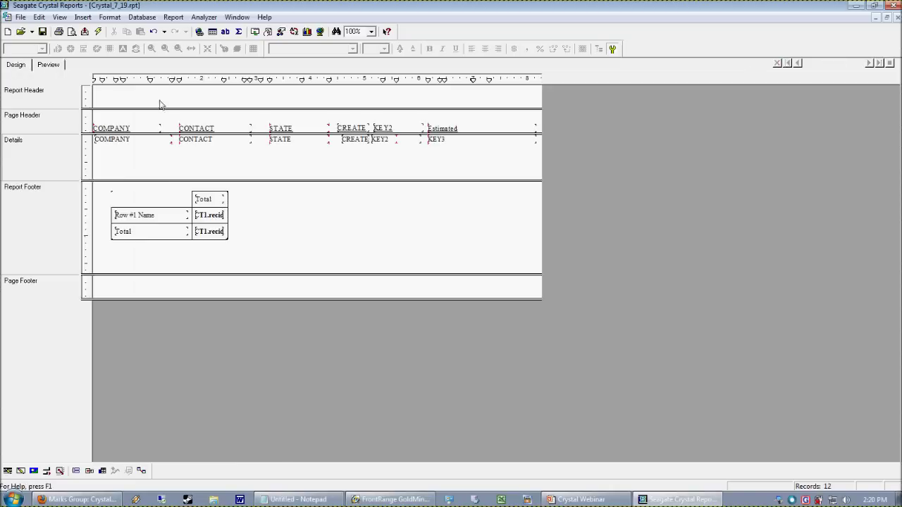
Step: Open Report > Select Expert and base the selection on the CONTACT1.STATE field
click(175, 17)
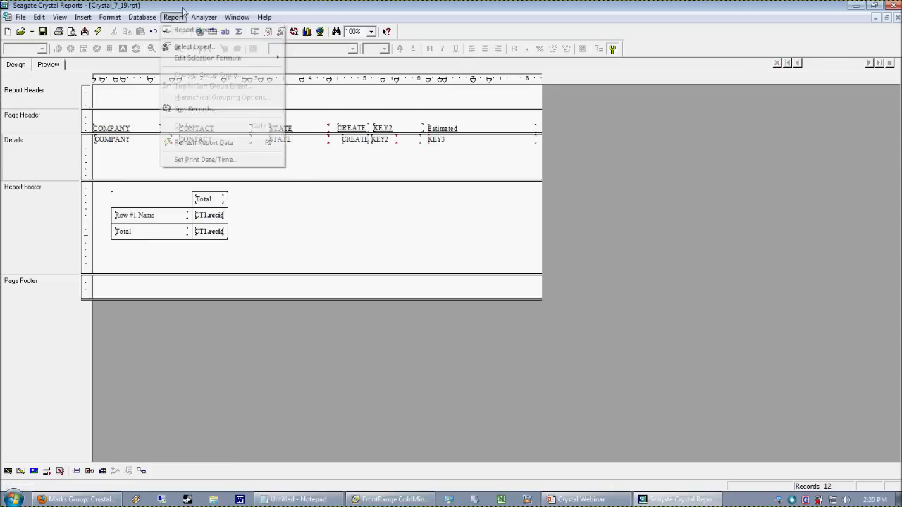
click(176, 18)
click(177, 18)
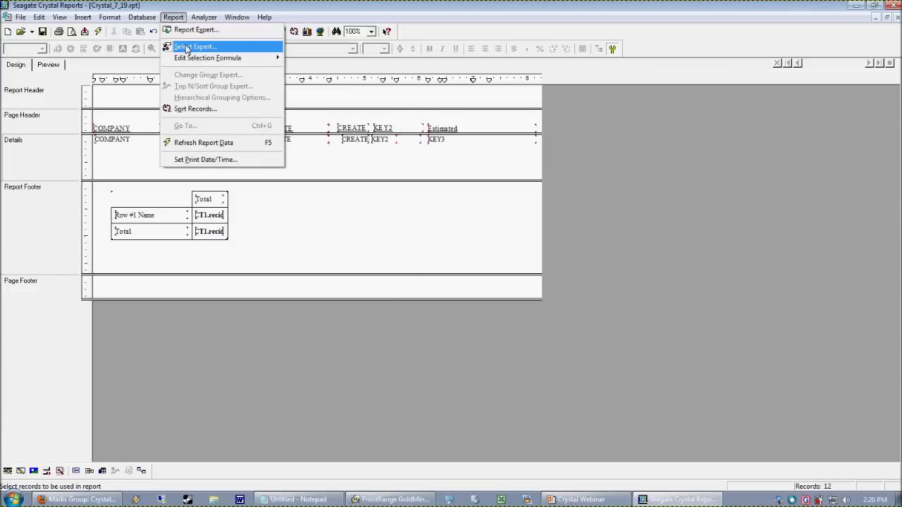
click(189, 46)
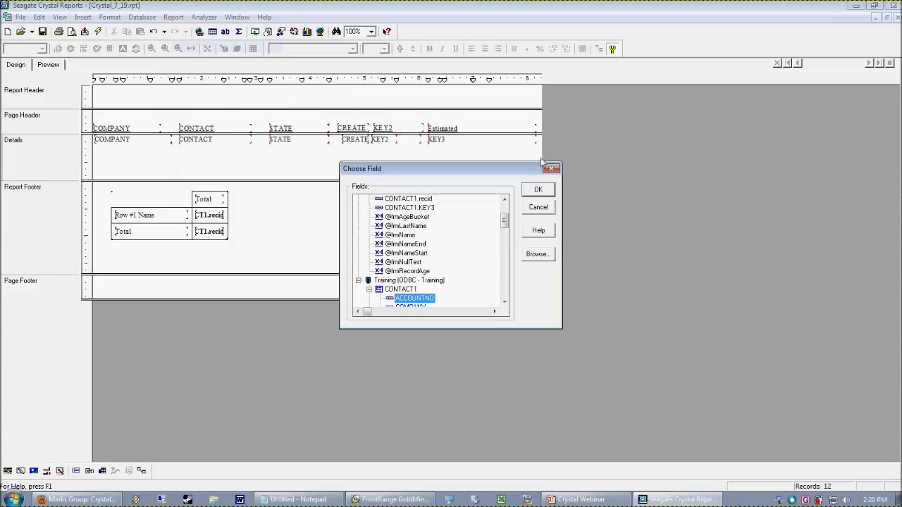
click(506, 214)
drag(437, 169, 442, 158)
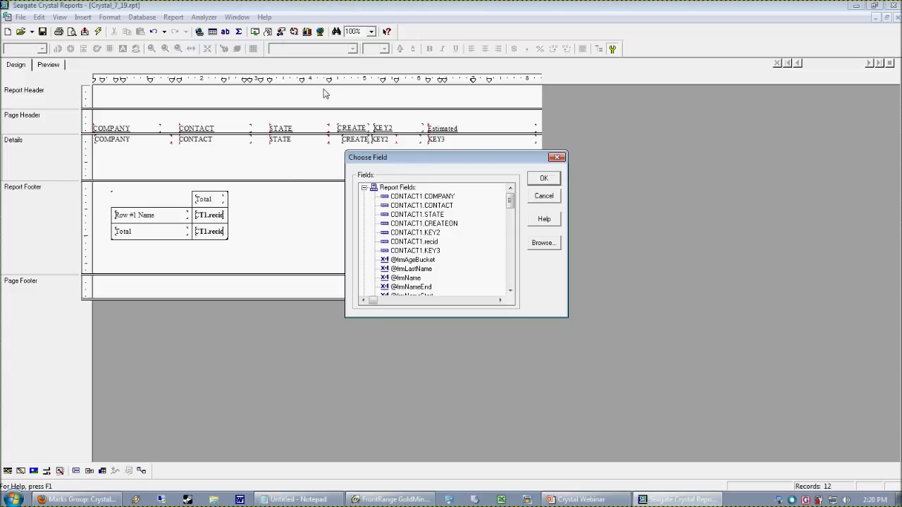
double_click(423, 214)
Step: Set STATE 'is equal to' NY, show the formula, and open it in the Formula Editor
click(106, 90)
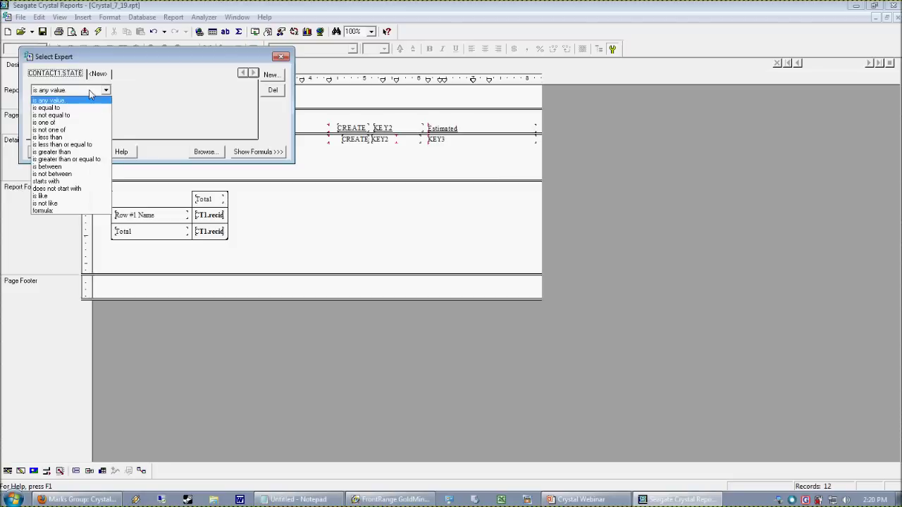
click(92, 105)
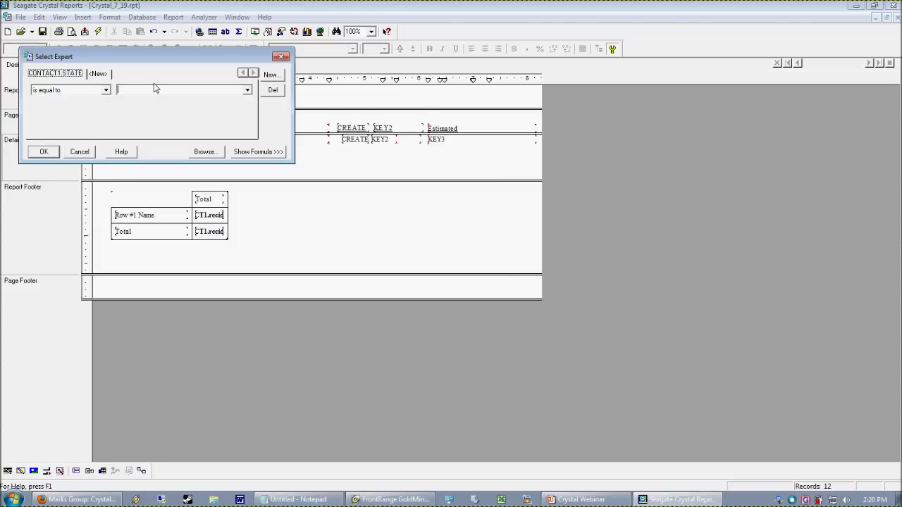
text(NY)
drag(109, 56, 430, 128)
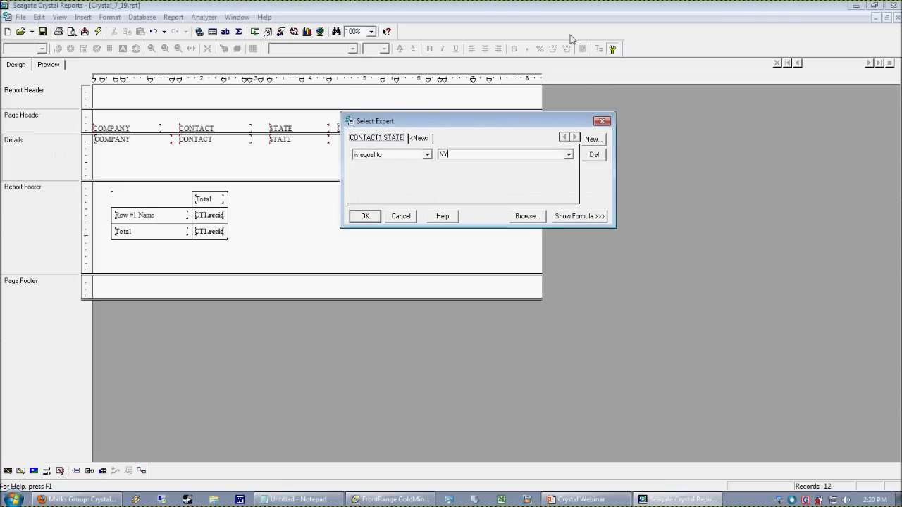
click(580, 216)
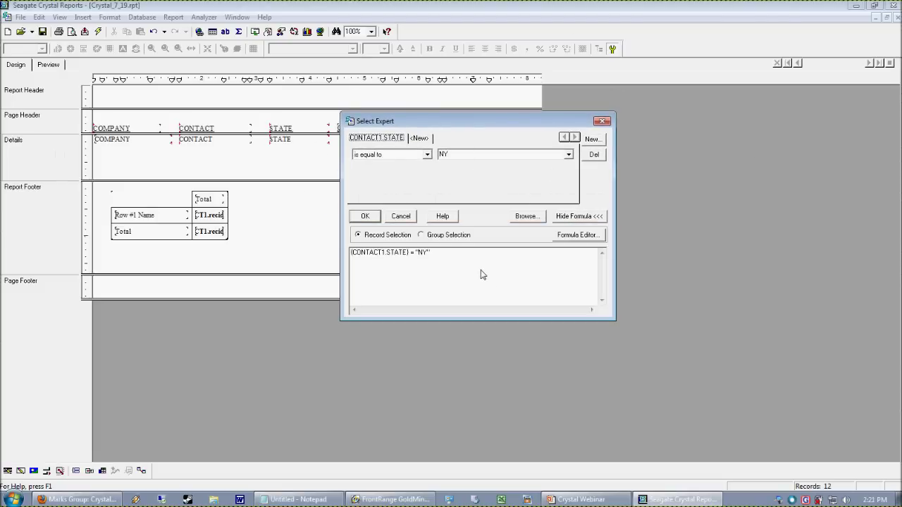
click(582, 237)
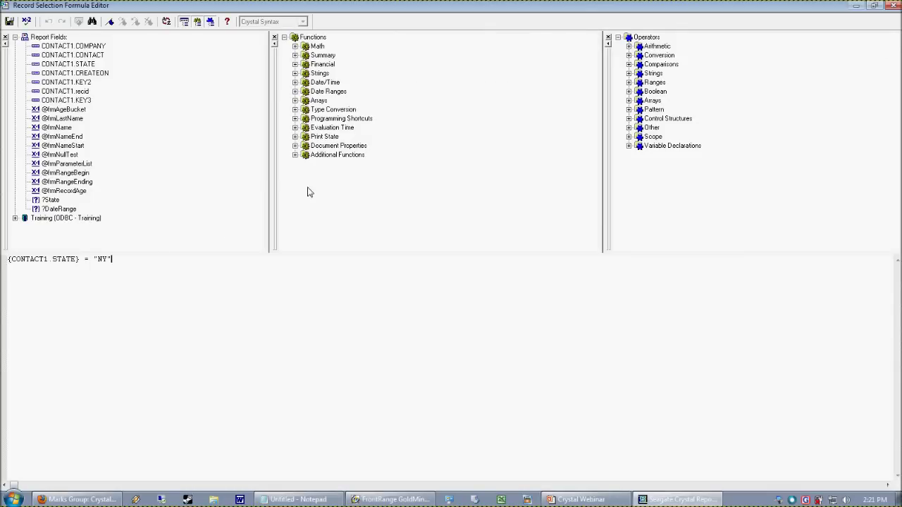
Step: Replace the STATE = "NY" condition with a {CONTACT1.KEY2} field reference
text(AND)
double_click(89, 83)
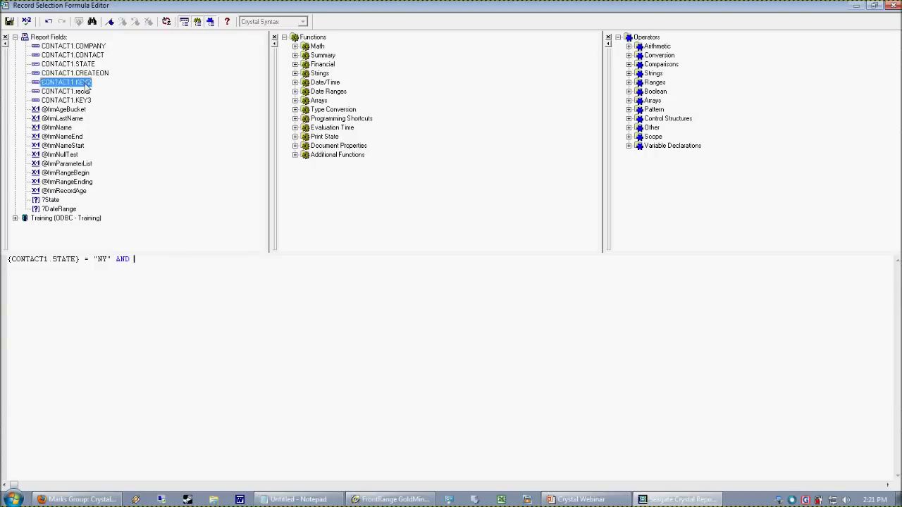
click(873, 6)
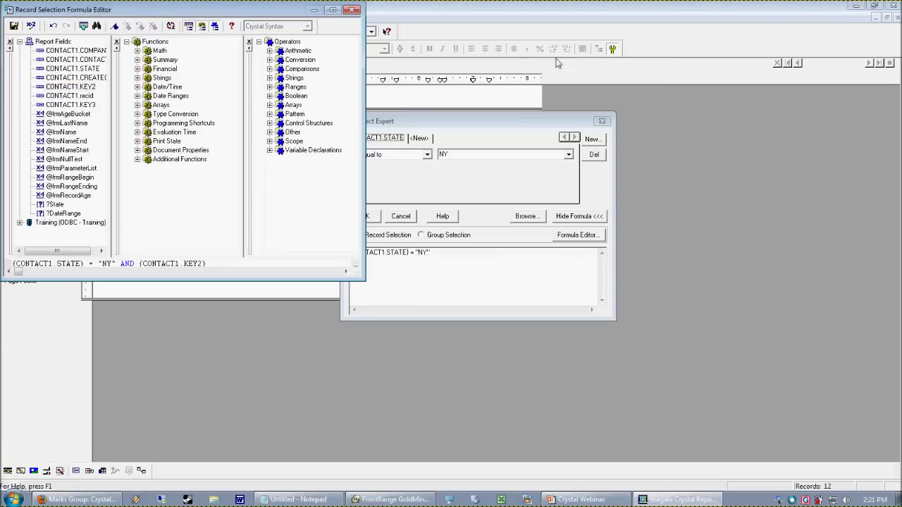
double_click(273, 10)
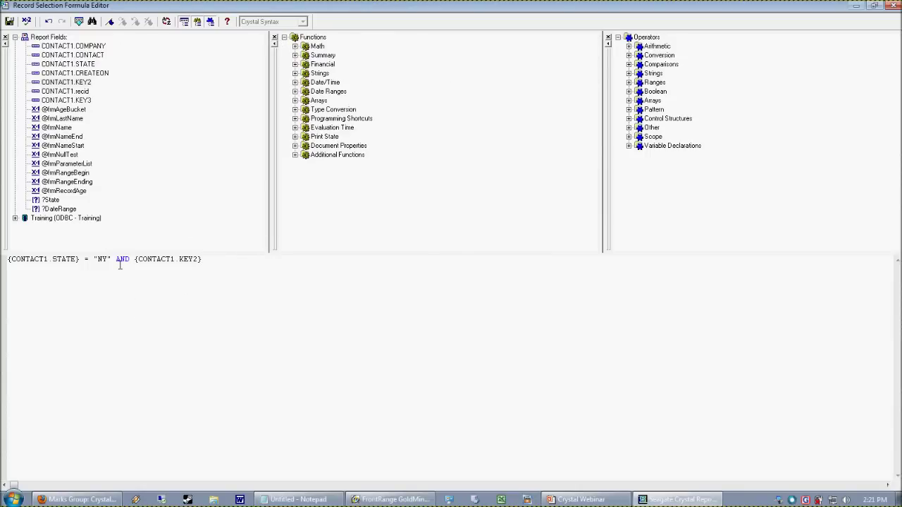
drag(134, 259, 2, 260)
key(Delete)
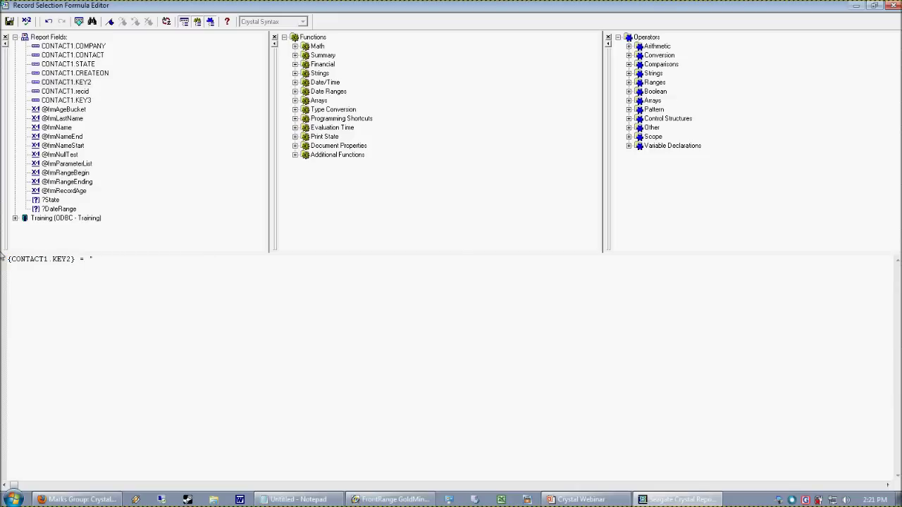
Step: Complete the formula as KEY2 = "Rocket Science" OR KEY2 = "Lab Assistant"
text(Rocket Science" OR)
drag(75, 260, 7, 261)
key(ctrl+c)
click(200, 268)
key(ctrl+v)
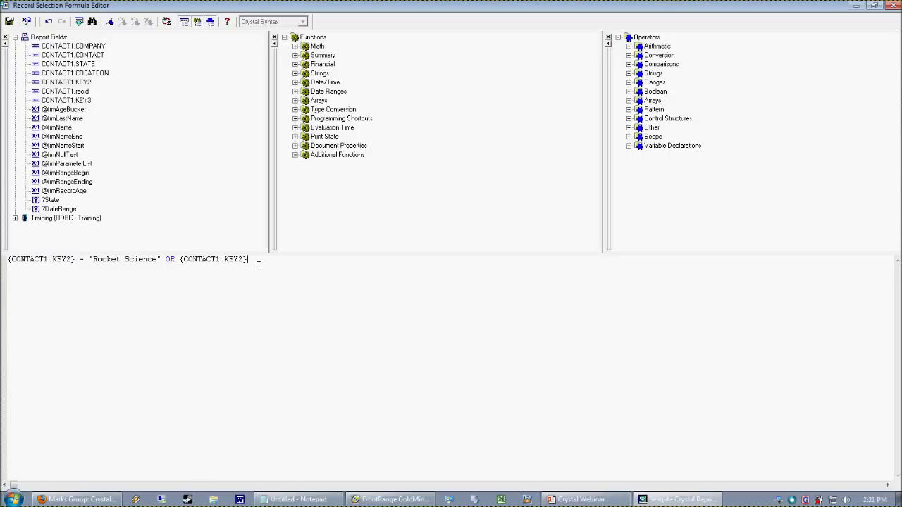
text(= "Lab Assistant")
Step: Rewrite the OR comparison as {CONTACT1.KEY2} IN ["Rocket Science", "Lab Assistant"]
key(Return)
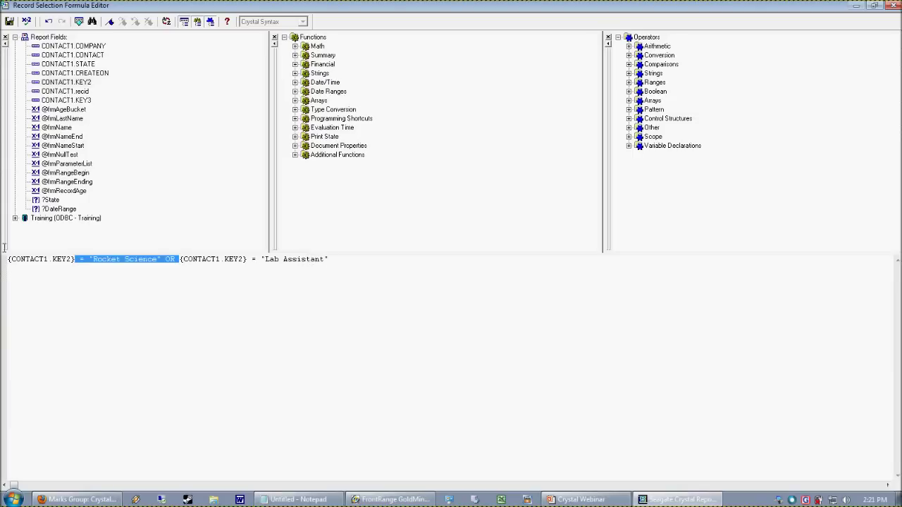
drag(182, 260, 5, 260)
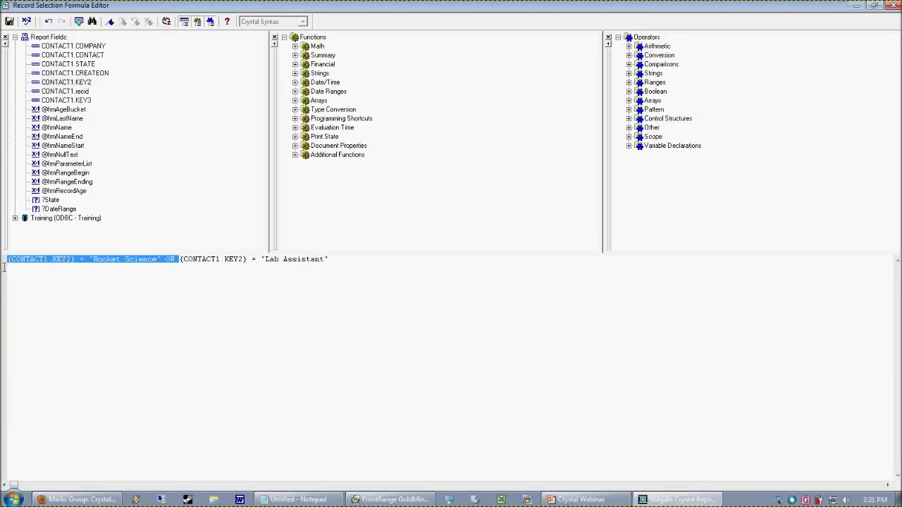
key(Delete)
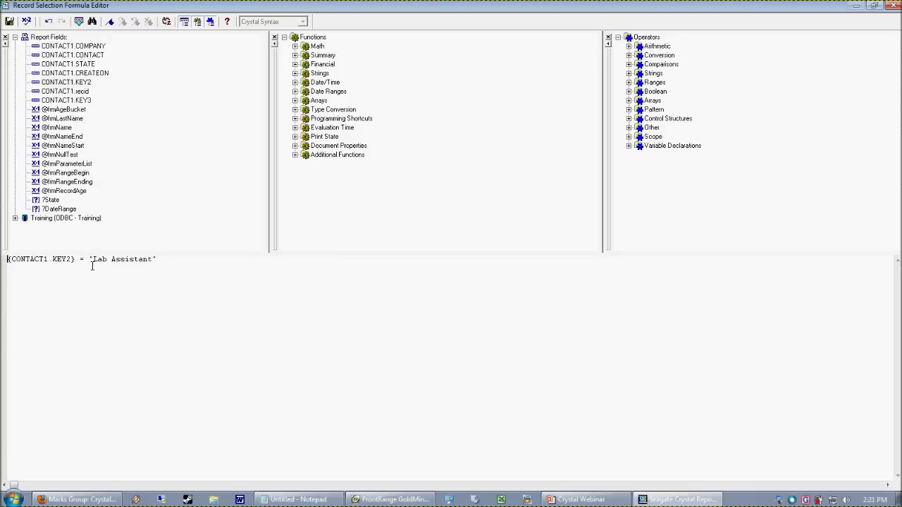
key(BackSpace)
text(IN )
text([)
text(")
text(Rocket Scie)
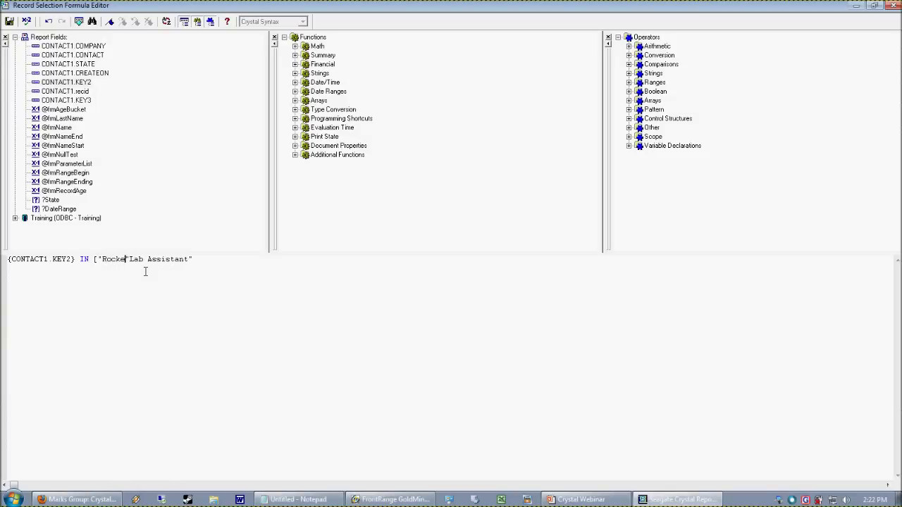
text(nce",)
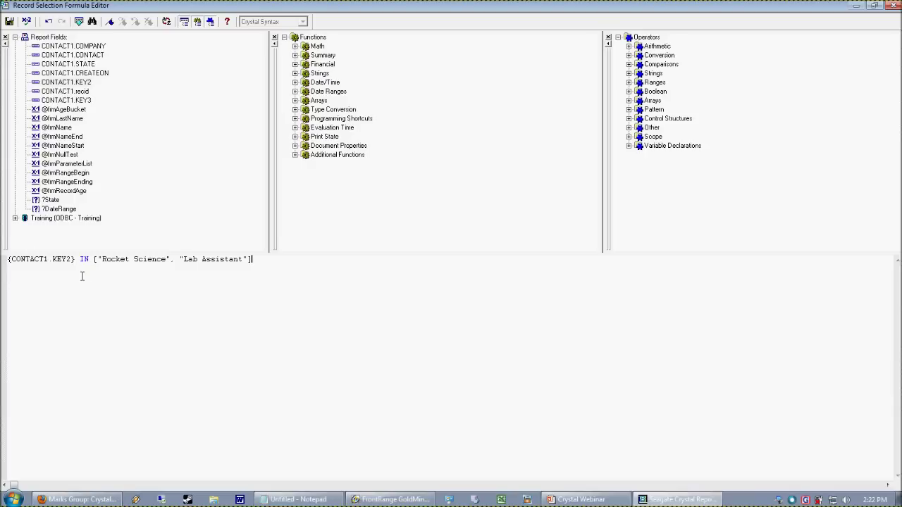
Step: Append AND {CONTACT1.STATE} = "NY" and close the formula editor
drag(102, 265, 243, 262)
click(108, 291)
text(AND)
double_click(77, 64)
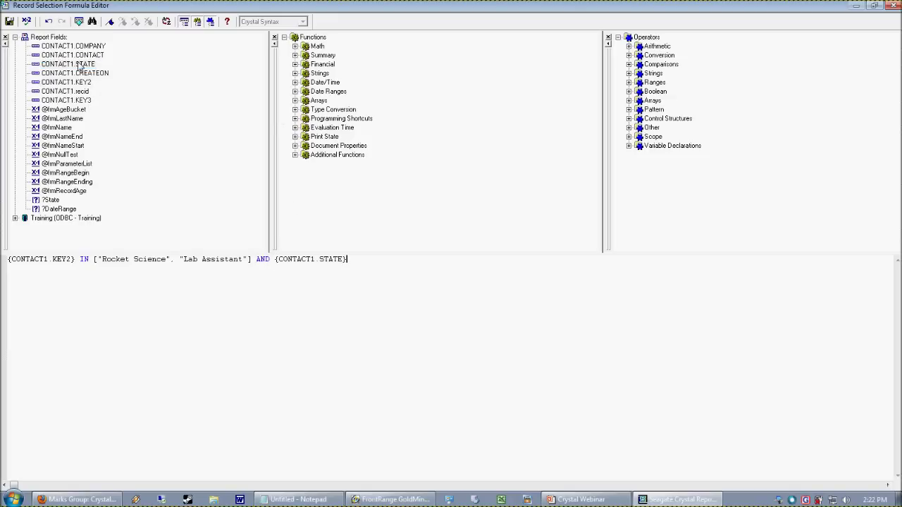
text(= "NY)
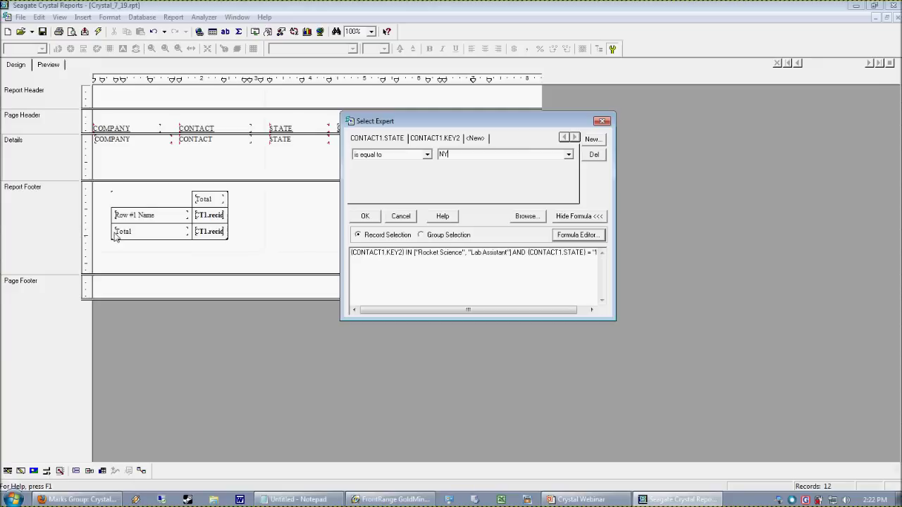
click(9, 21)
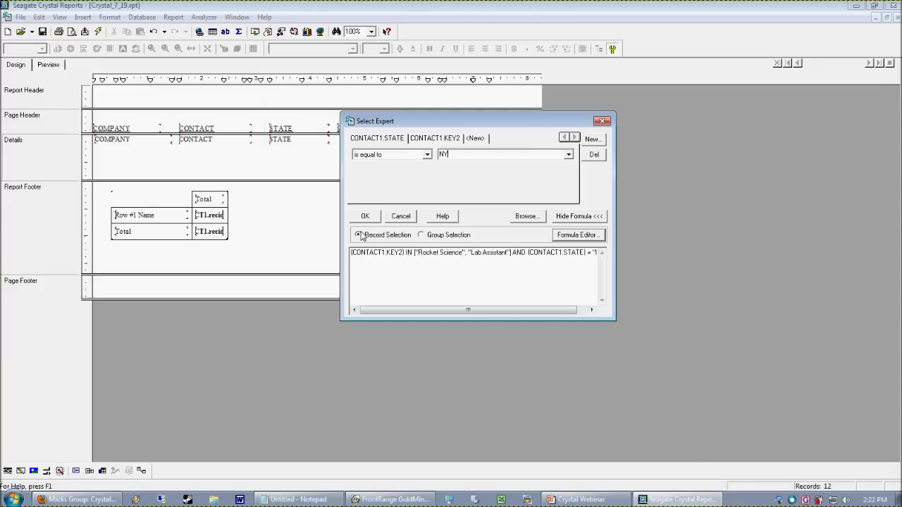
Step: Apply the selection and refresh the preview, which lists three NY contacts
click(365, 216)
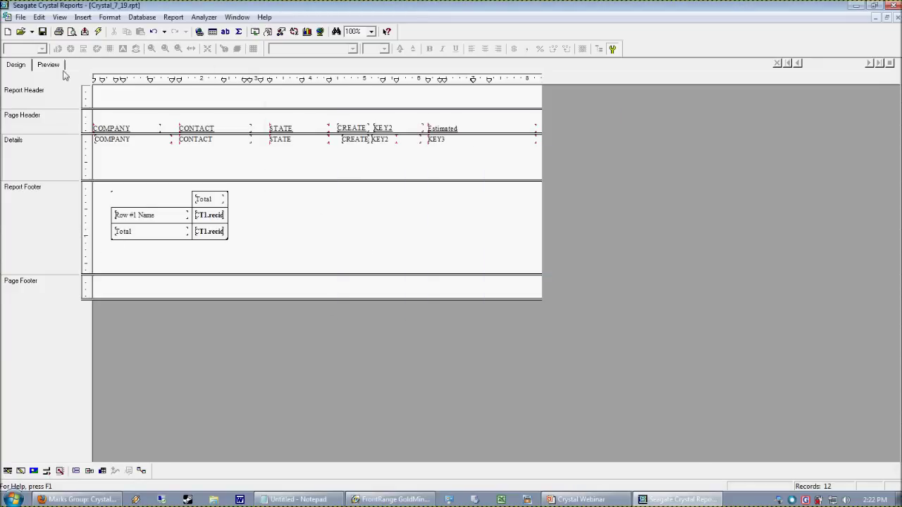
click(51, 66)
click(484, 262)
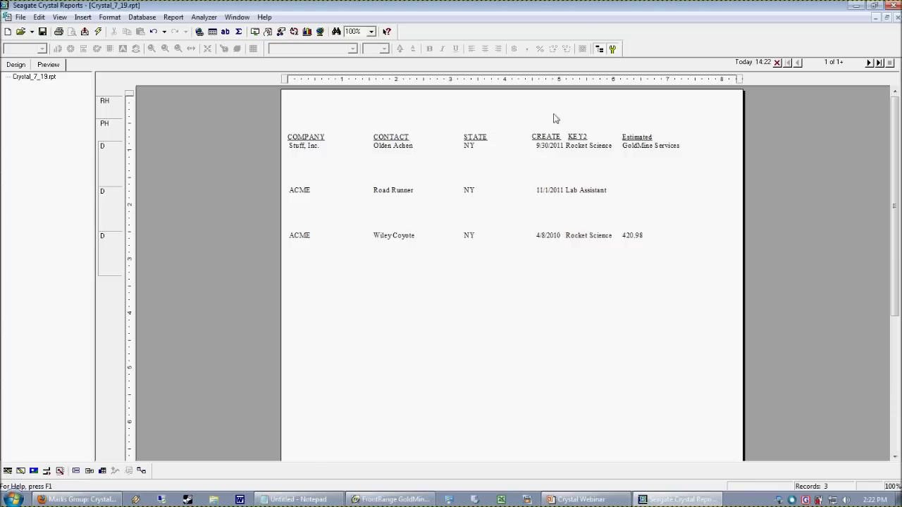
click(385, 239)
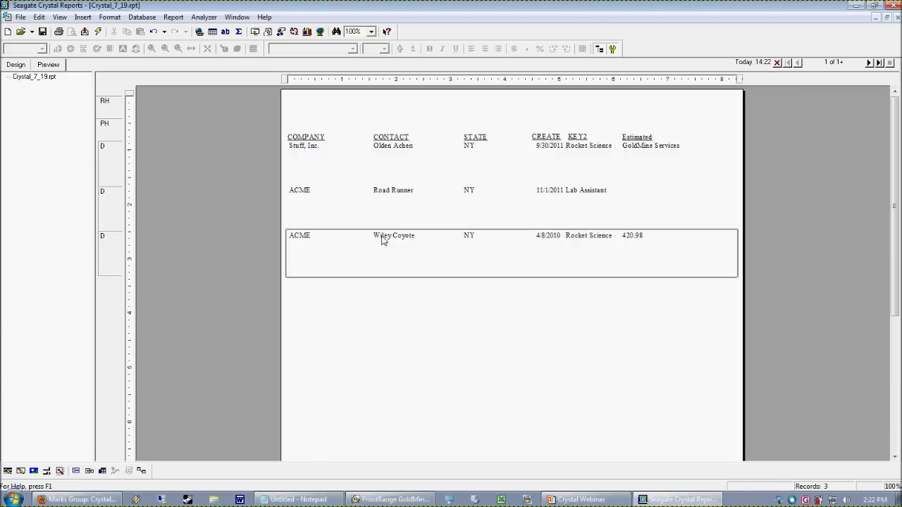
Step: In GoldMine, look up the ACME contact and change its Product from 420.98 to 220.98
click(393, 500)
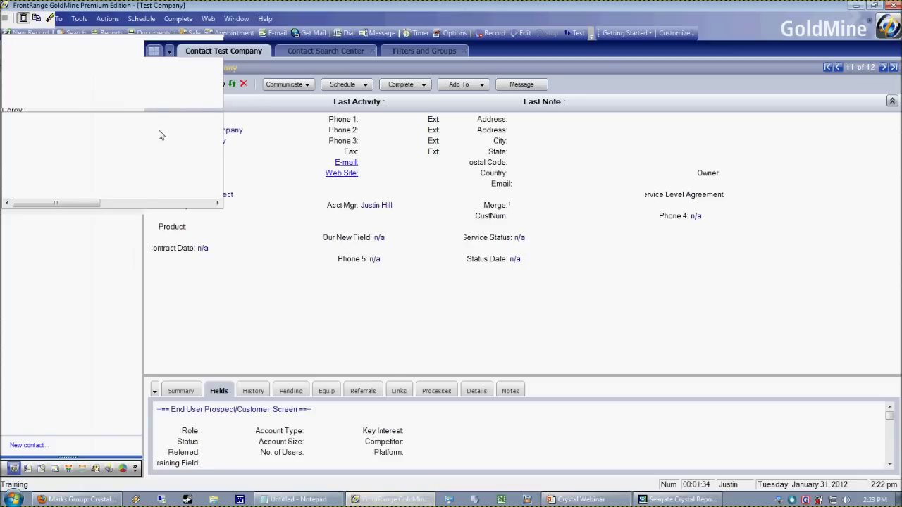
text(wiley)
key(Return)
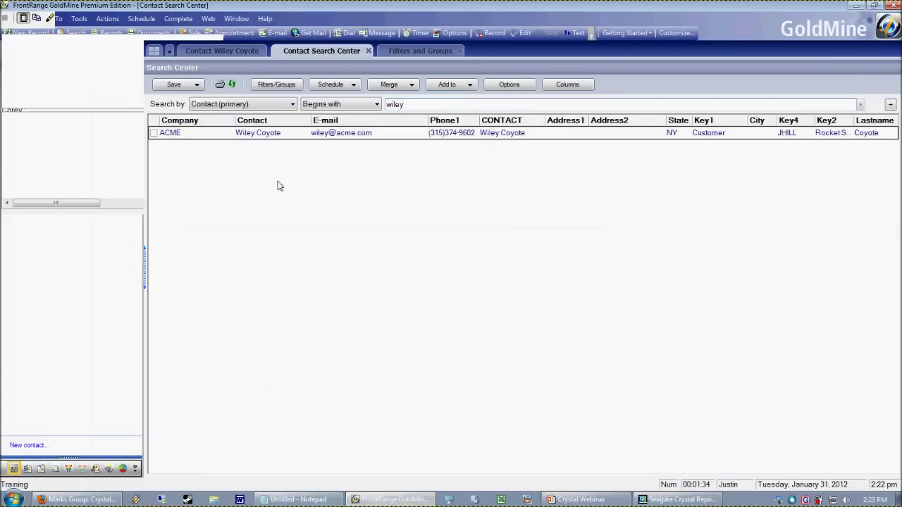
double_click(260, 135)
click(202, 229)
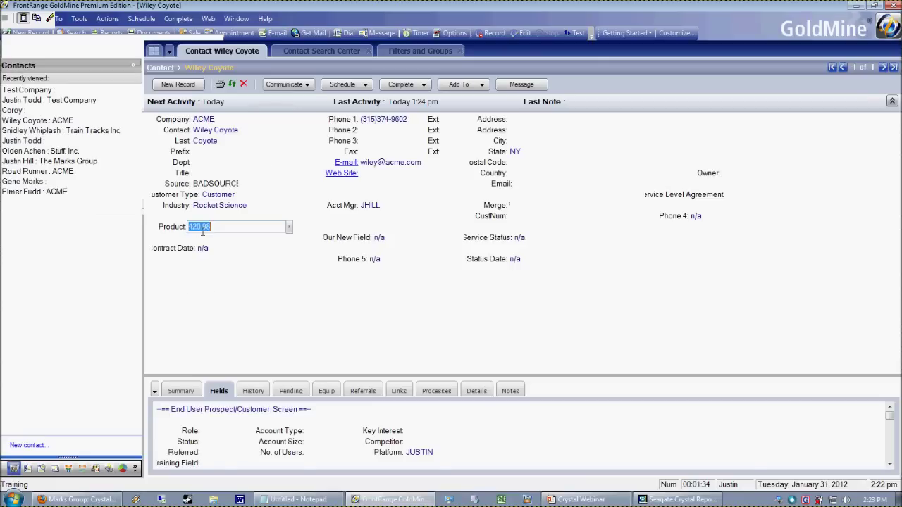
click(199, 229)
key(BackSpace)
text(2)
click(177, 298)
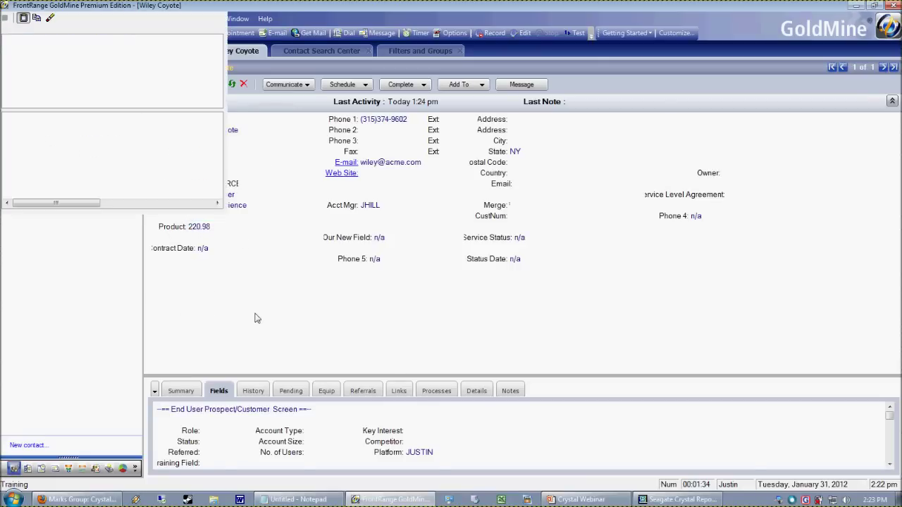
click(677, 499)
Step: Refresh the report data so the ACME row's Estimated value shows 220.98
click(100, 35)
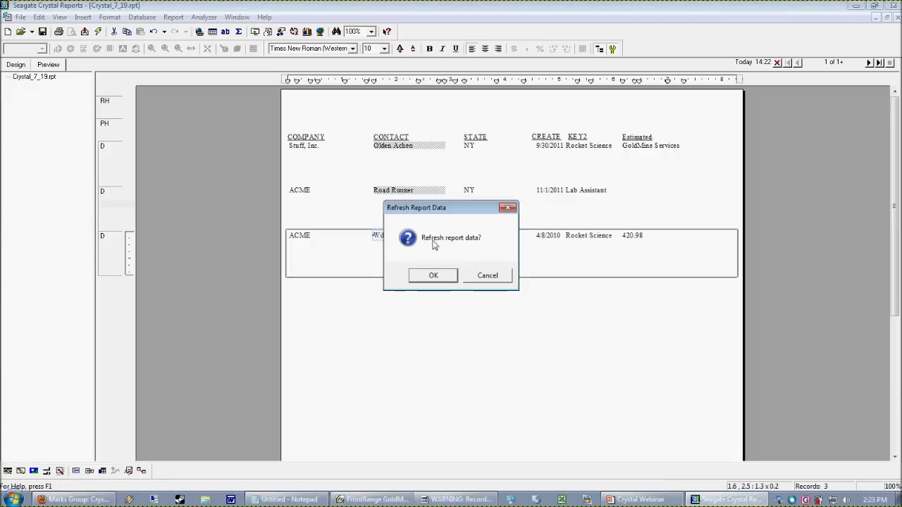
click(428, 275)
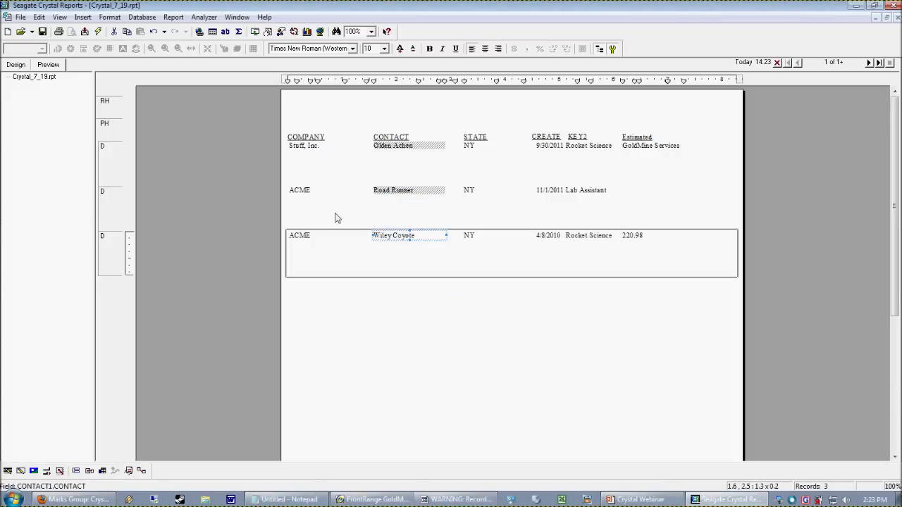
click(557, 283)
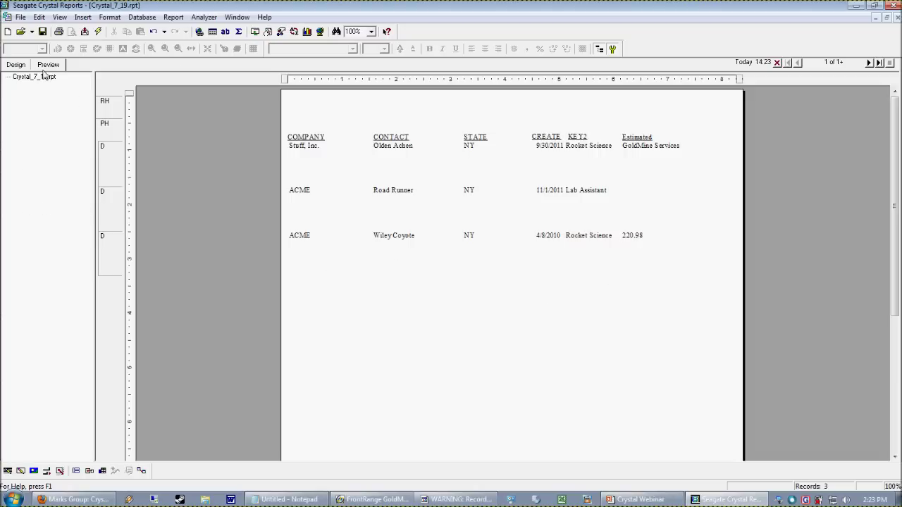
Step: Open the selection formula in the Formula Editor, then close it unchanged and return to Design
click(7, 64)
click(174, 17)
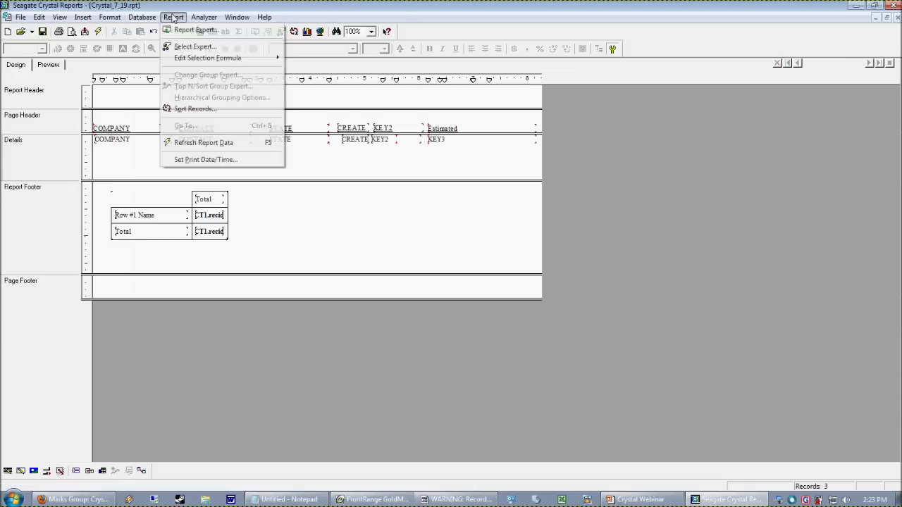
click(200, 45)
click(252, 153)
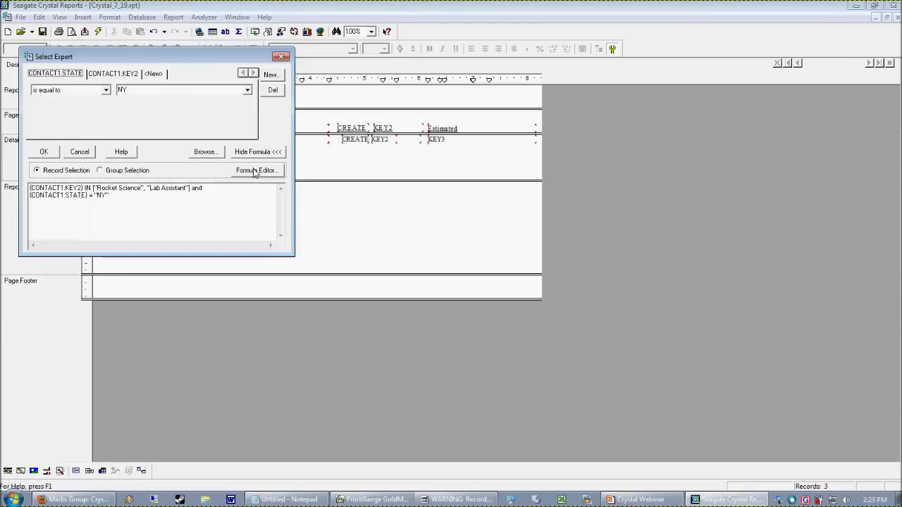
click(256, 173)
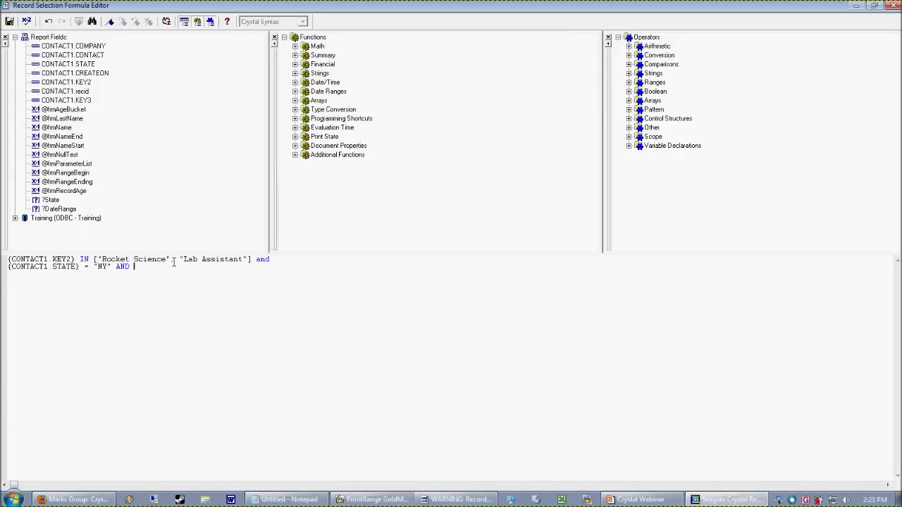
click(874, 4)
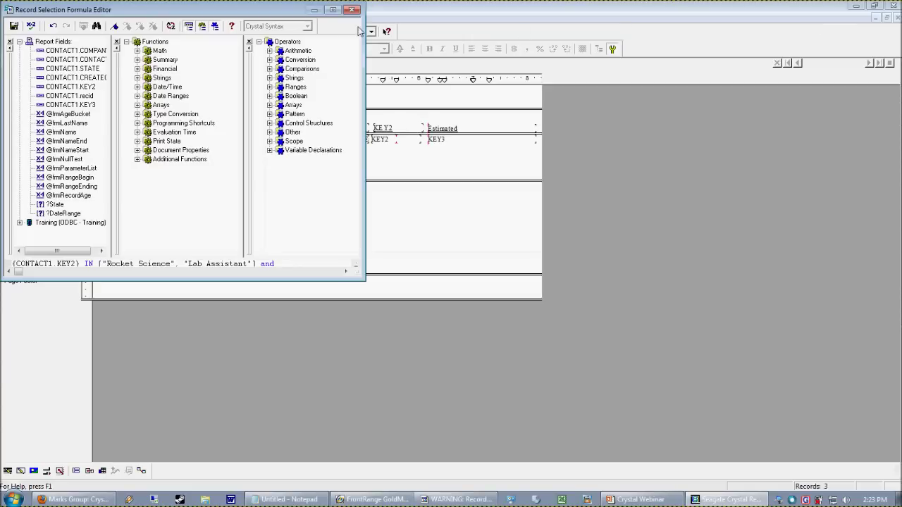
click(351, 9)
click(192, 171)
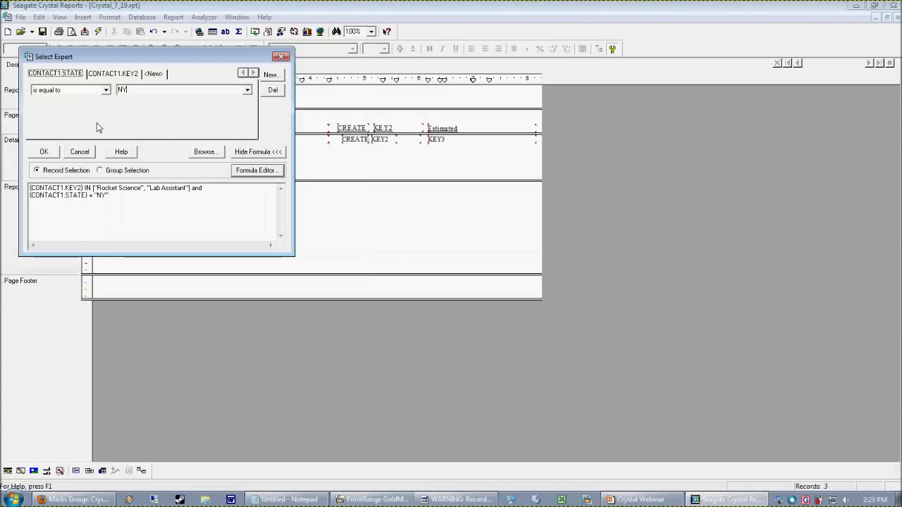
click(71, 155)
click(34, 64)
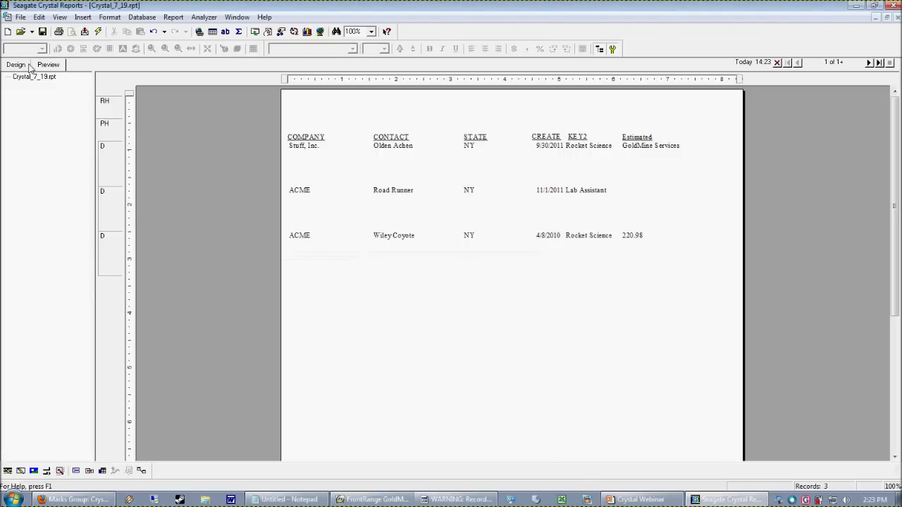
click(16, 65)
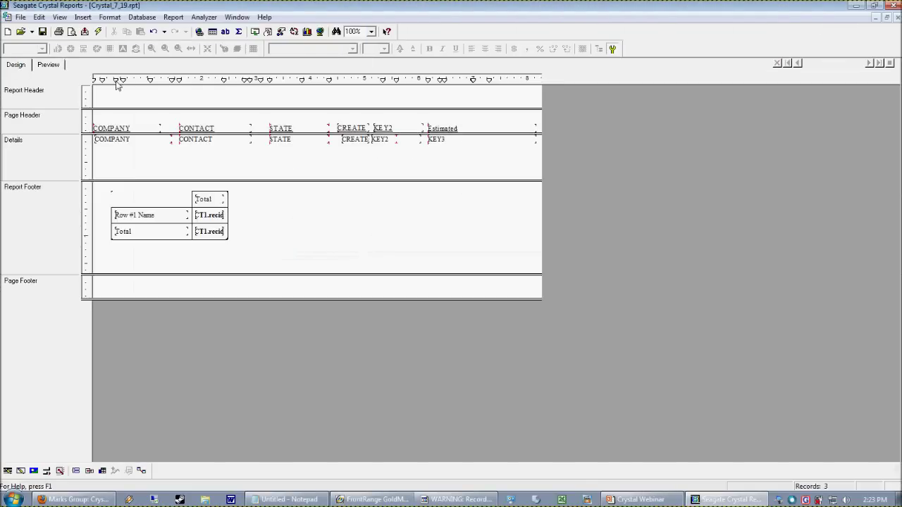
Step: Reopen the selection formula and append AND YEAR({CONTACT1.CREATEON})
click(175, 19)
click(196, 46)
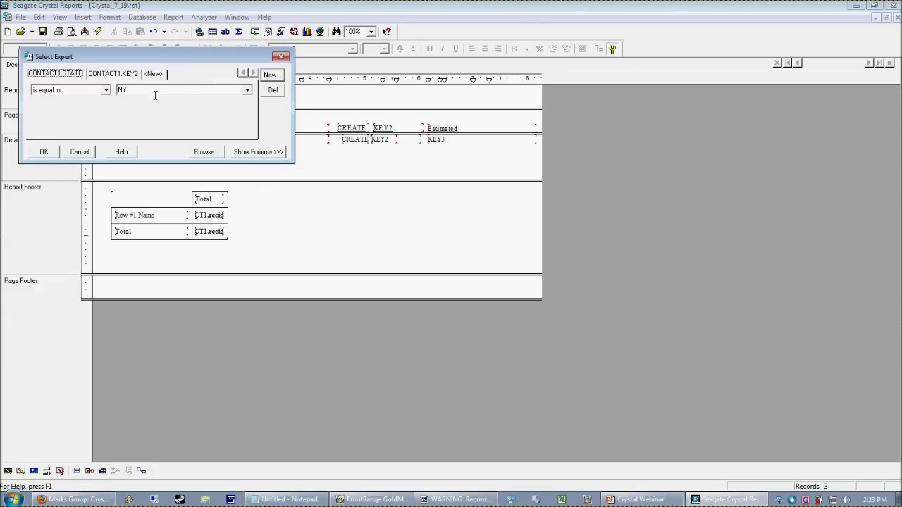
click(258, 152)
click(239, 174)
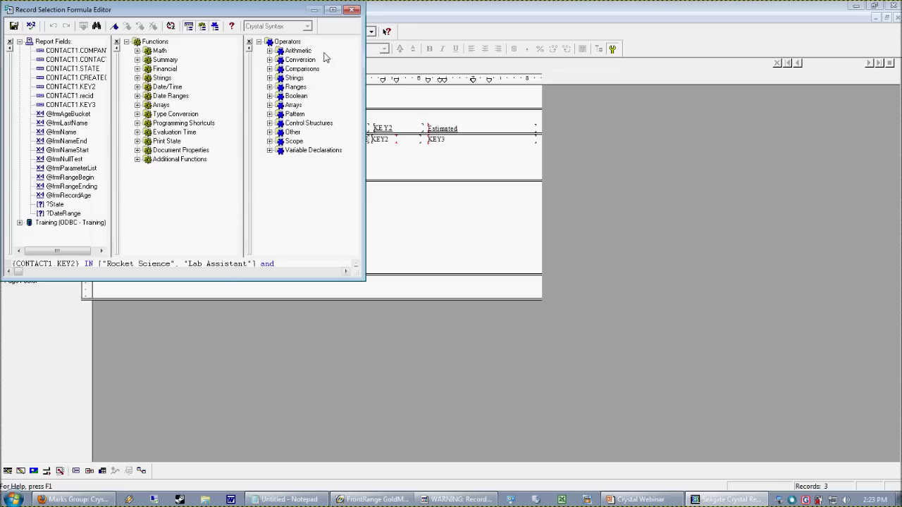
click(332, 8)
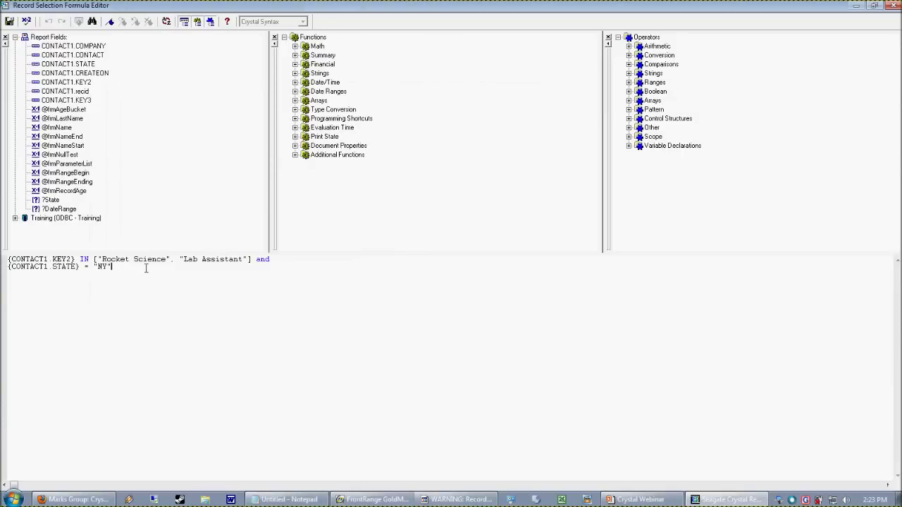
text(AND YEAR()
double_click(72, 73)
text())
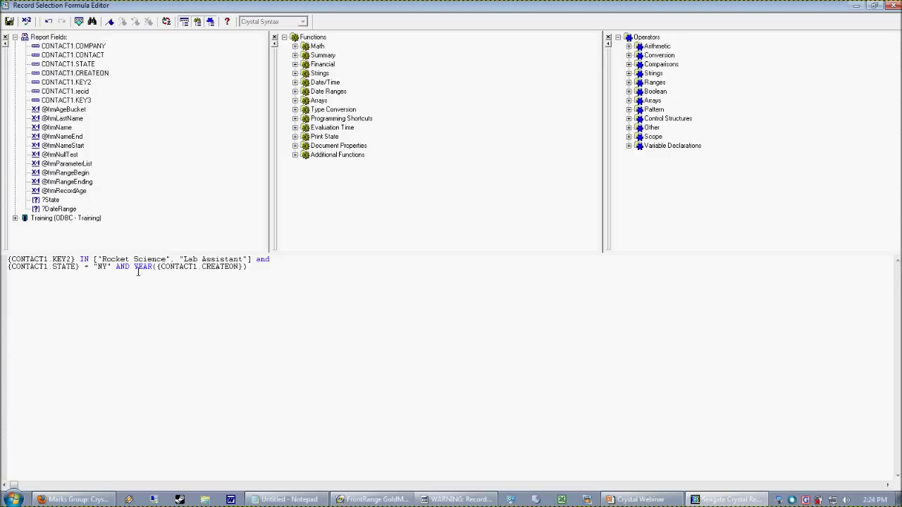
drag(138, 272, 266, 276)
click(266, 274)
Step: Check the formula with the = 2010 create year, apply it, and refresh the preview to one record
click(27, 22)
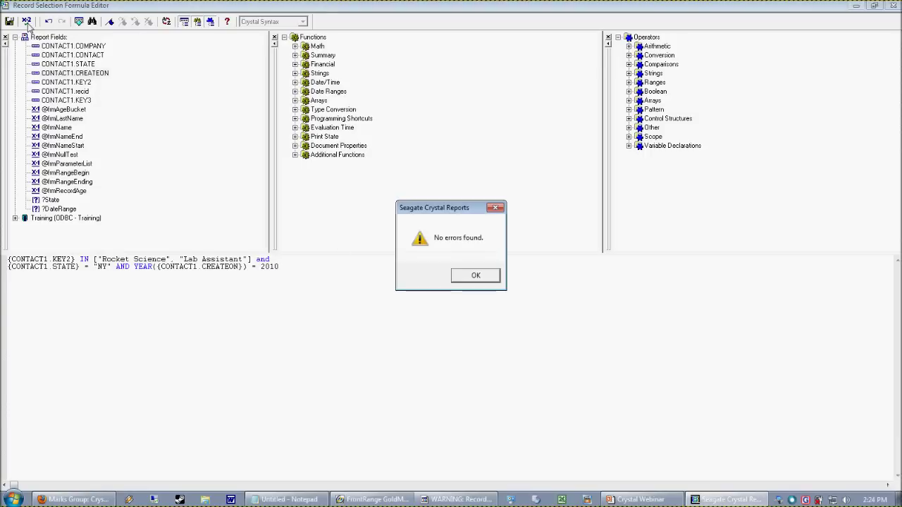
click(477, 275)
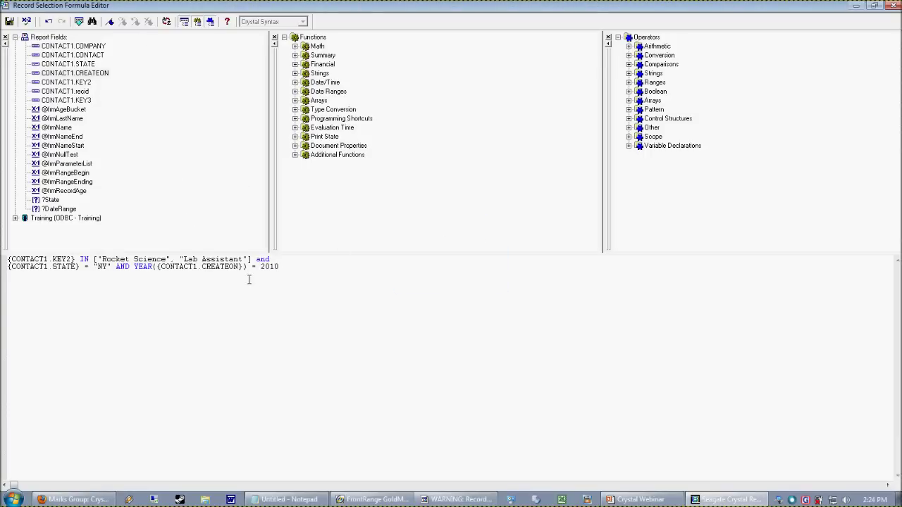
key(Left)
key(Left)
key(Left)
key(Left)
text(")
key(BackSpace)
click(9, 21)
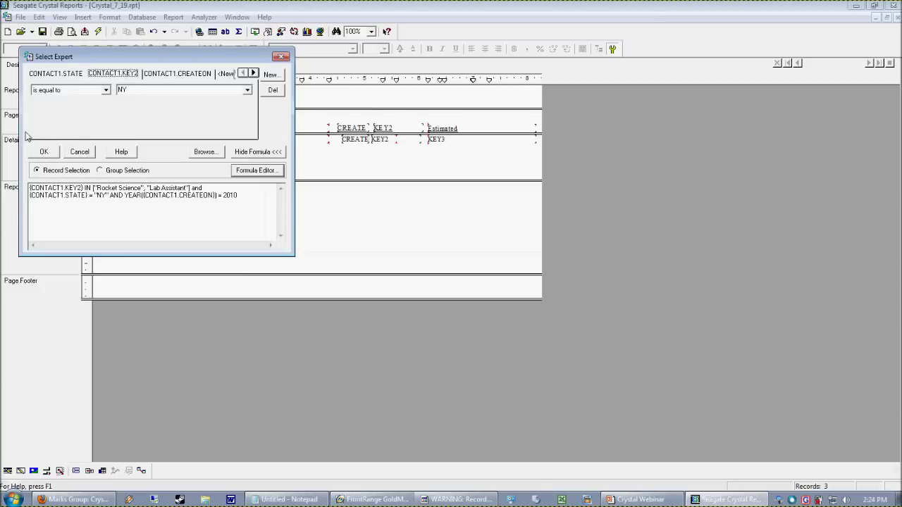
click(42, 152)
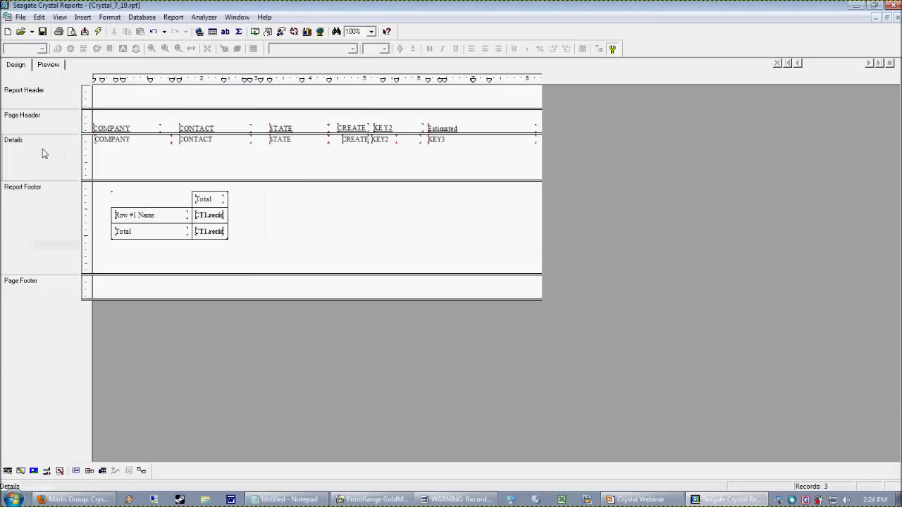
click(48, 65)
click(482, 263)
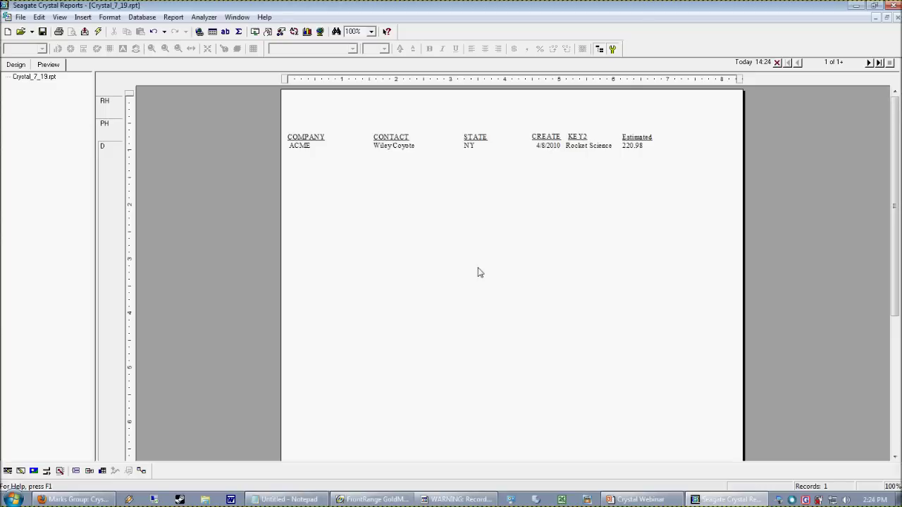
click(10, 66)
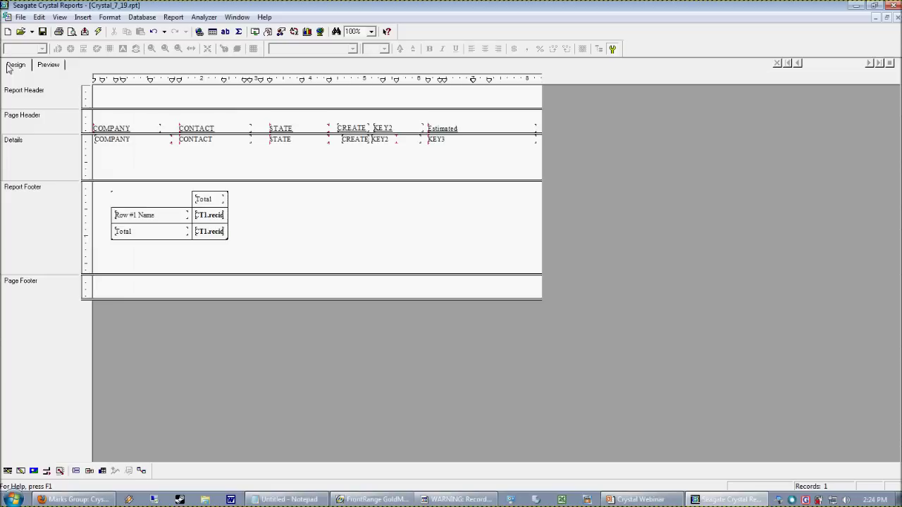
Step: Reopen the record selection formula in the Formula Editor
click(175, 17)
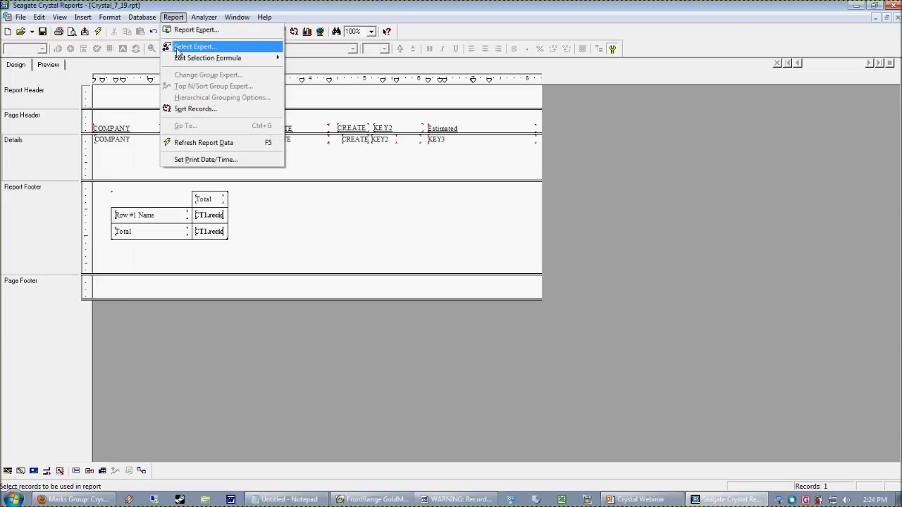
click(180, 45)
click(268, 151)
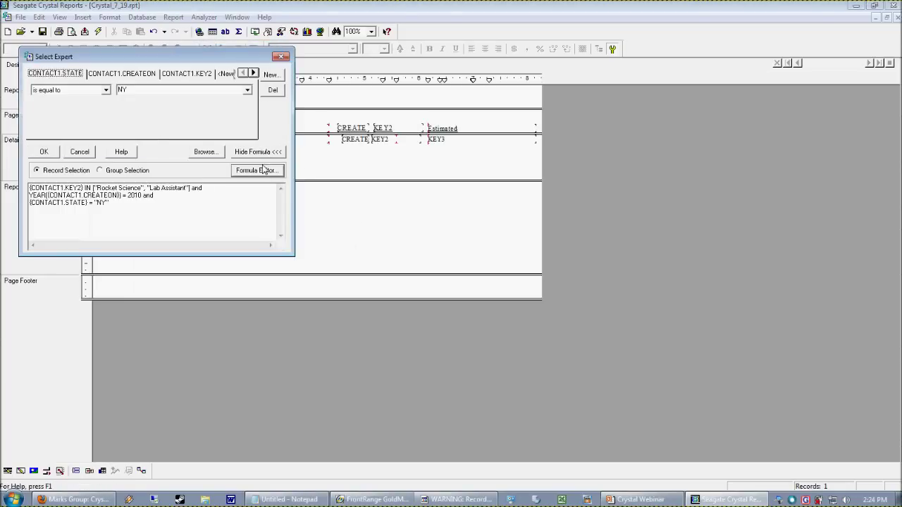
click(270, 169)
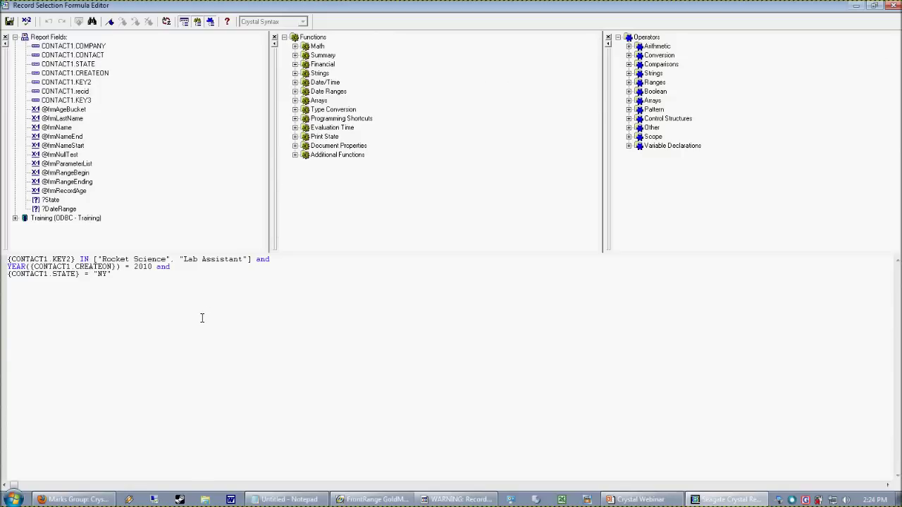
drag(133, 286, 128, 267)
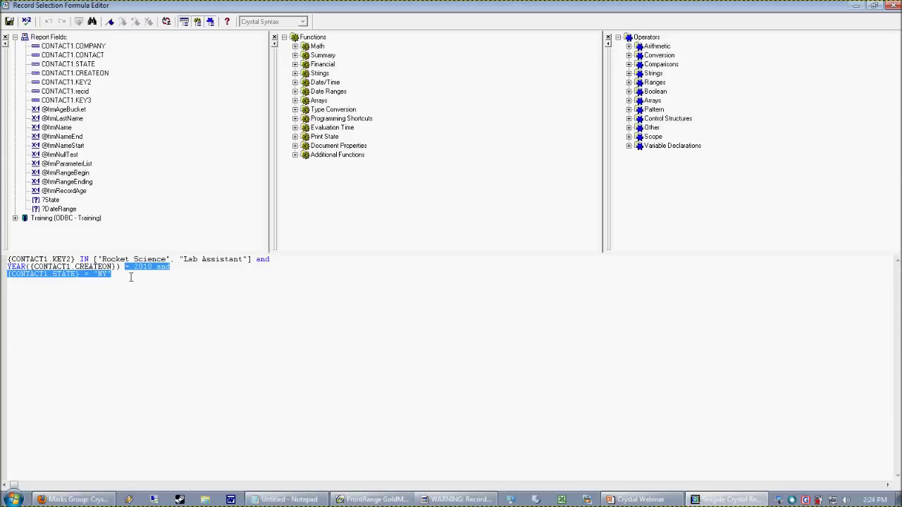
click(136, 279)
Step: Add an AND KEY3 condition, delete it again, and apply the unchanged selection
text(and)
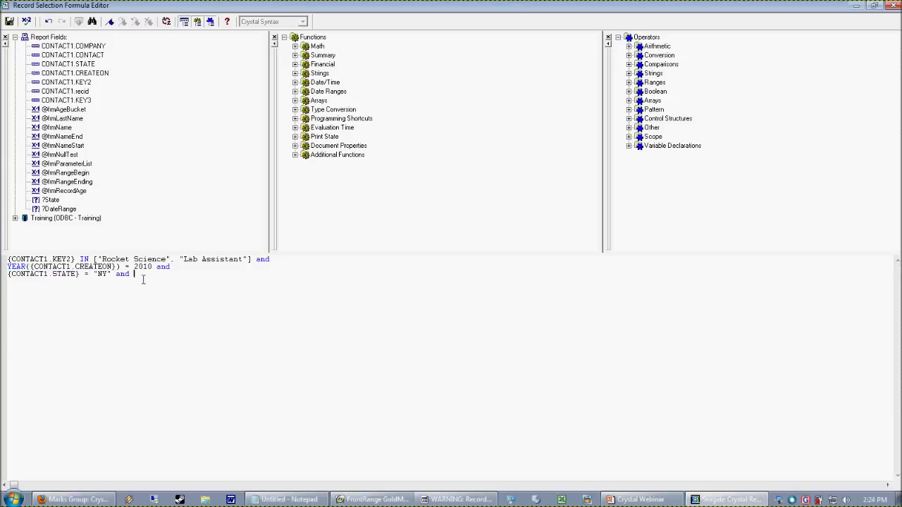
double_click(83, 100)
drag(119, 277, 267, 288)
key(Delete)
click(9, 21)
click(43, 152)
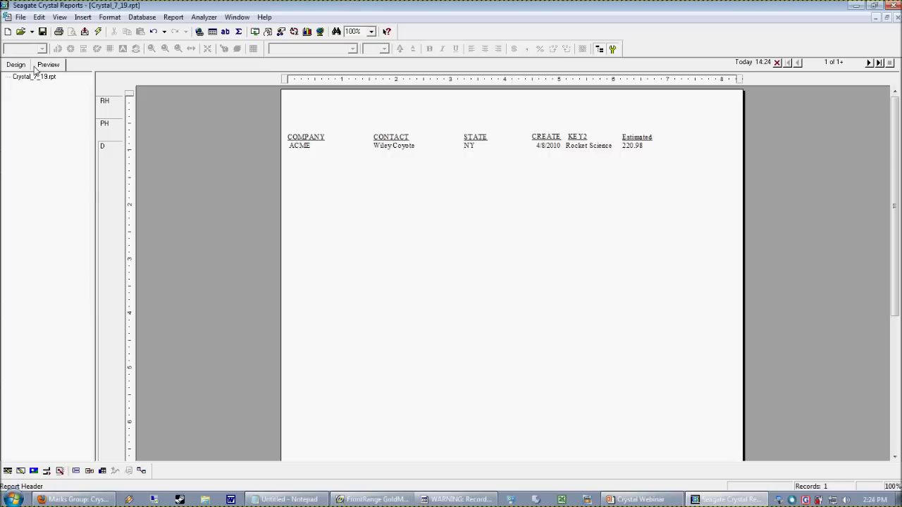
Step: Return to Design and reopen the selection formula in the Formula Editor
click(630, 154)
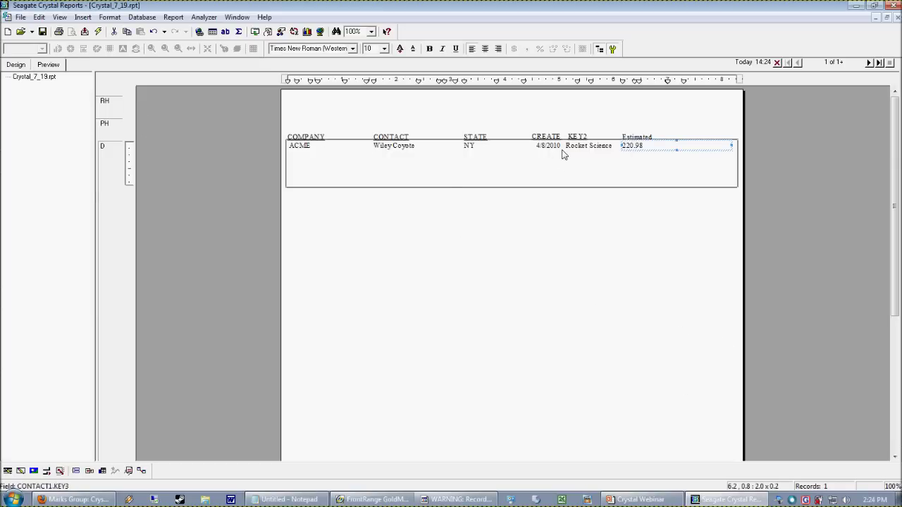
click(17, 64)
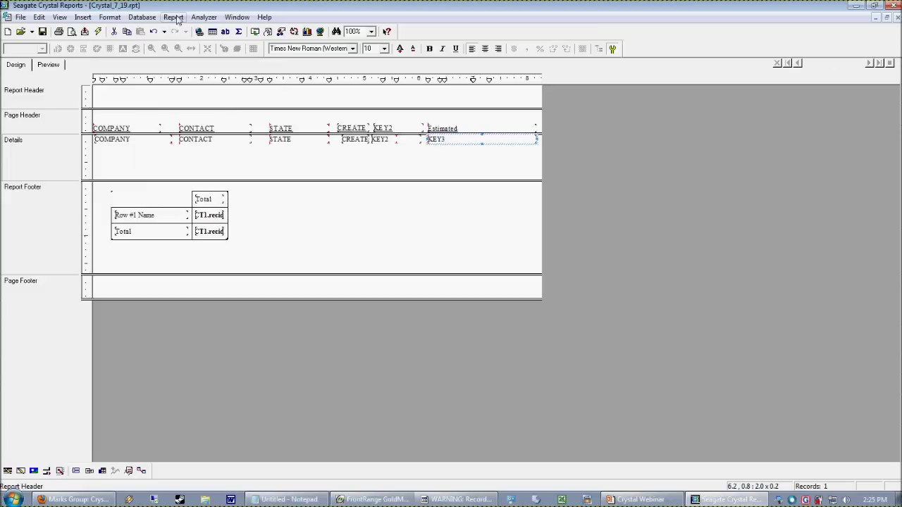
click(173, 17)
click(187, 44)
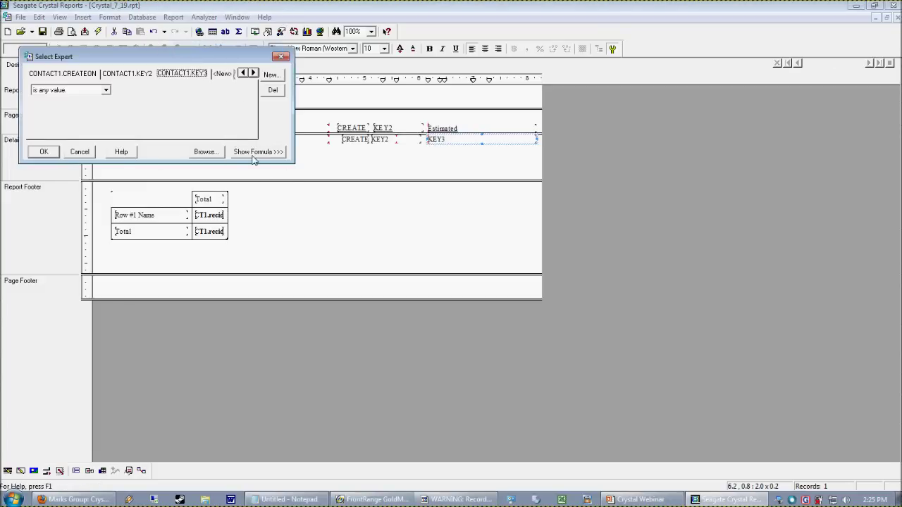
click(255, 152)
click(258, 174)
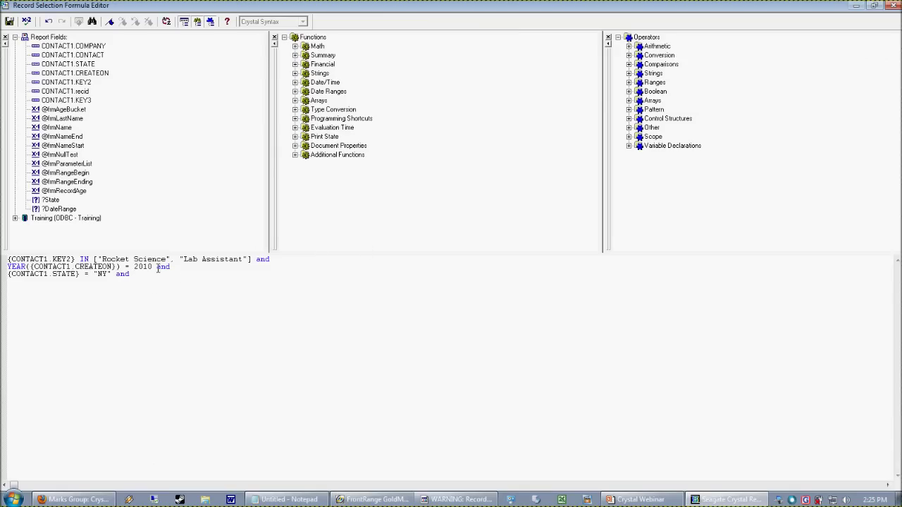
Step: Add a fourth condition {CONTACT1.KEY3} >= 100 AND {CONTACT1.KEY3} <= 400
double_click(62, 100)
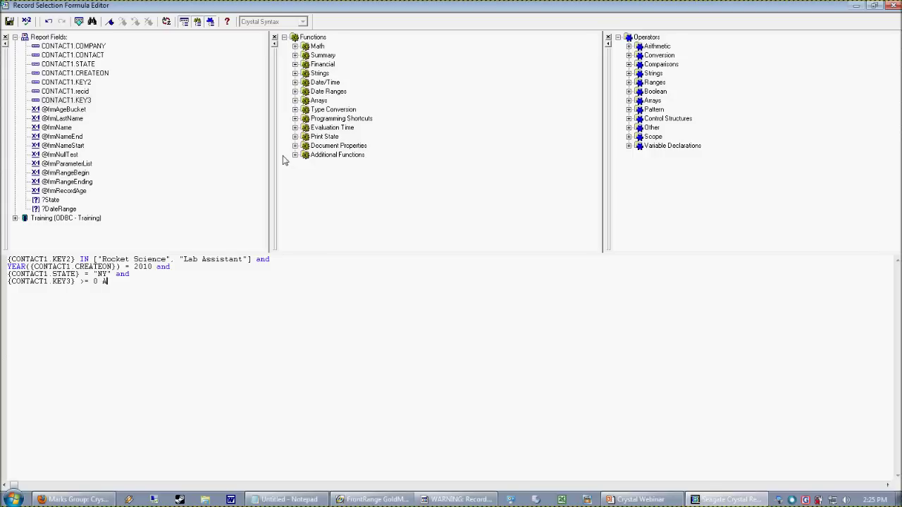
double_click(89, 101)
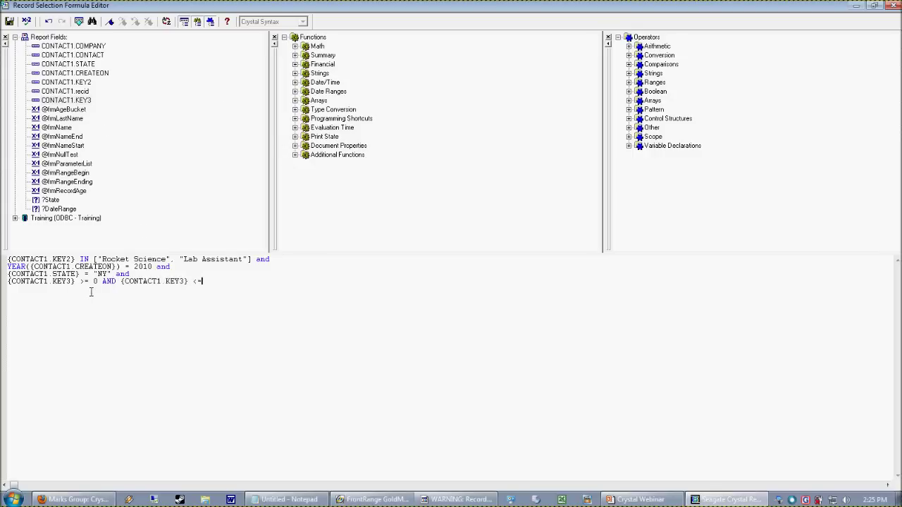
key(BackSpace)
text(10)
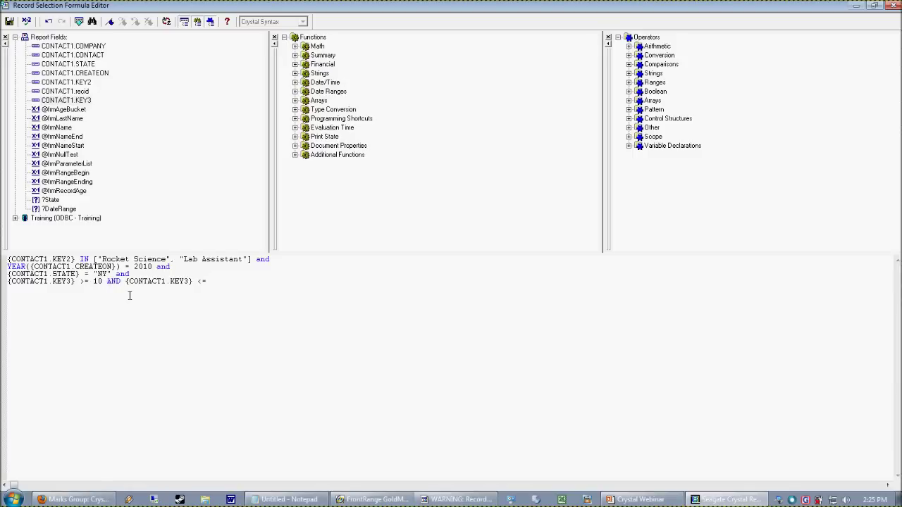
text(0)
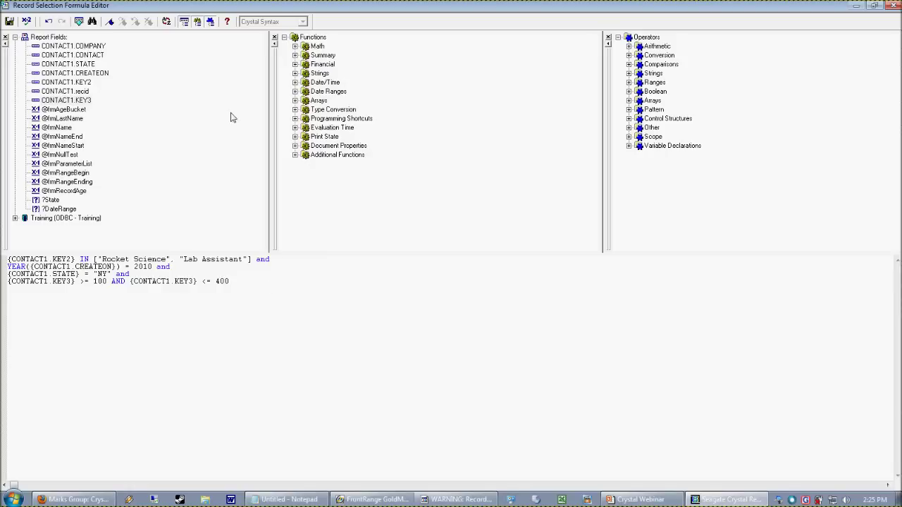
Step: After the string-required error, wrap both KEY3 references in TONUMBER() and recheck with no errors
click(26, 21)
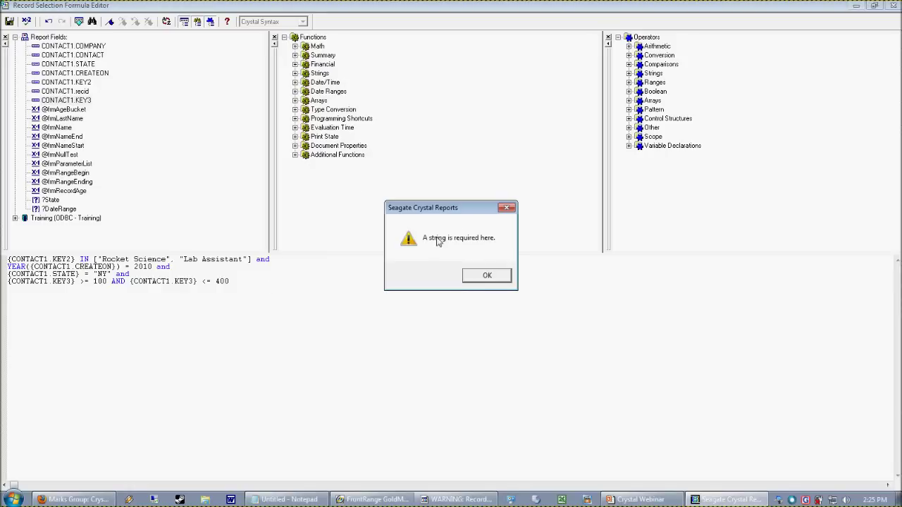
click(487, 275)
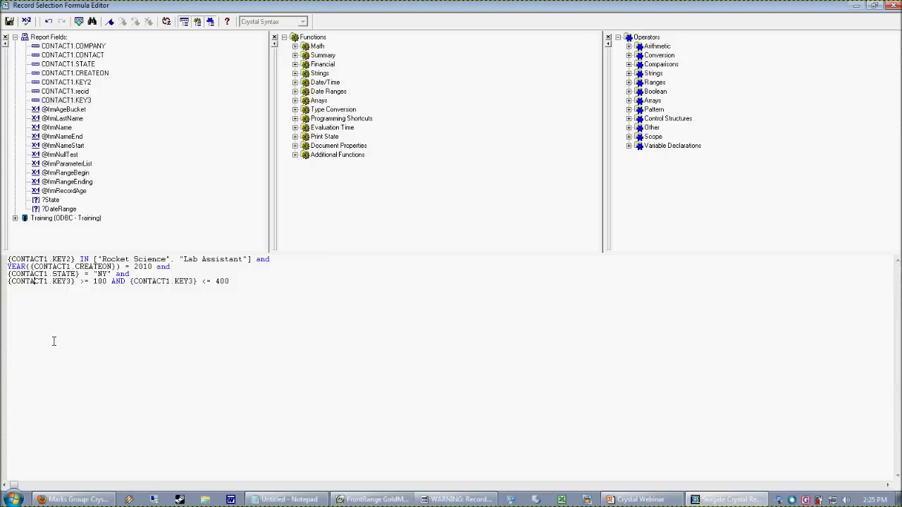
text(TONUMBER()
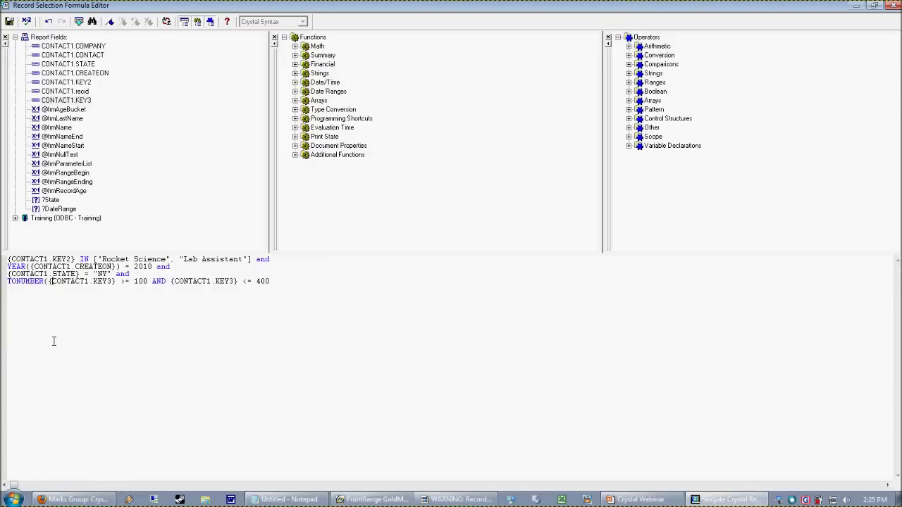
text())
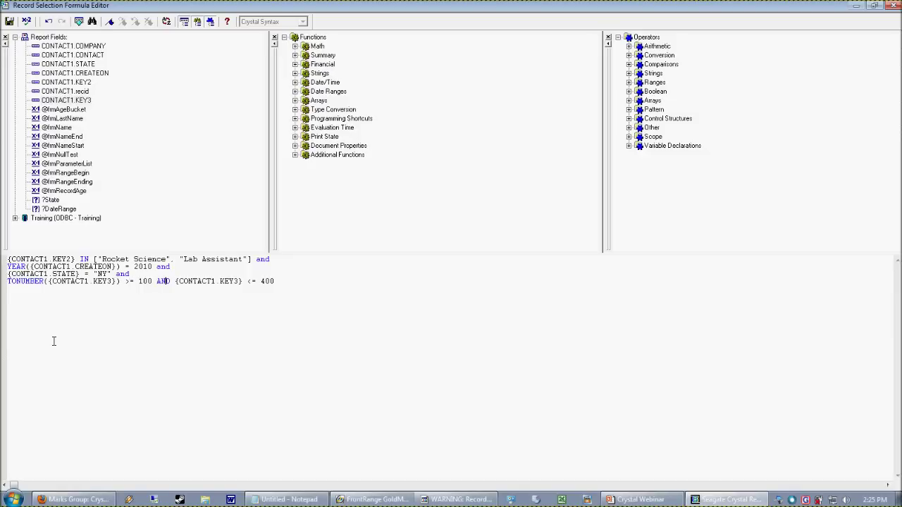
text(TONUMBER()
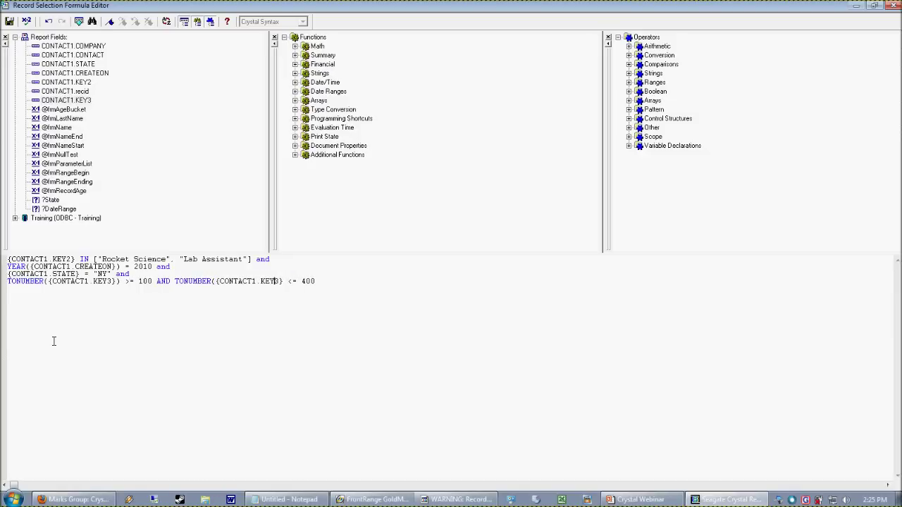
text())
click(26, 21)
click(492, 276)
Step: Wrap the TONUMBER KEY3 range condition on line 4 in parentheses
drag(332, 286, 7, 286)
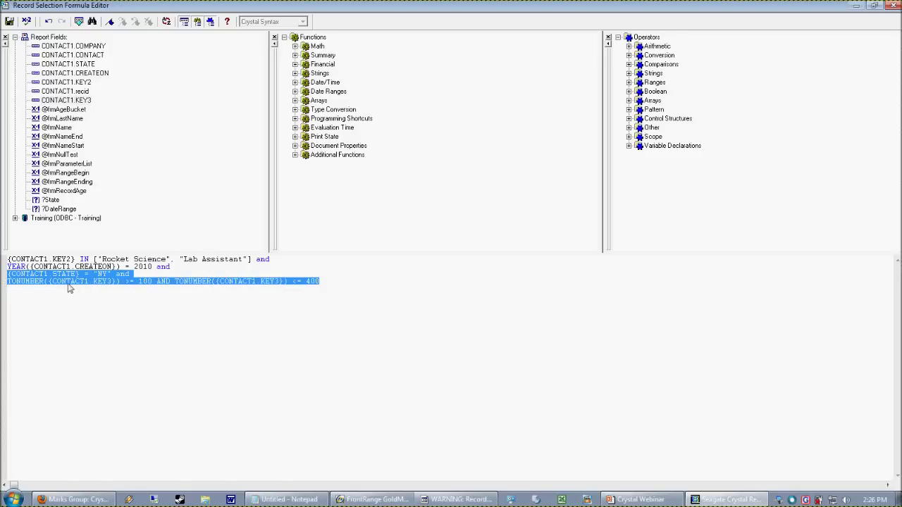
key(Left)
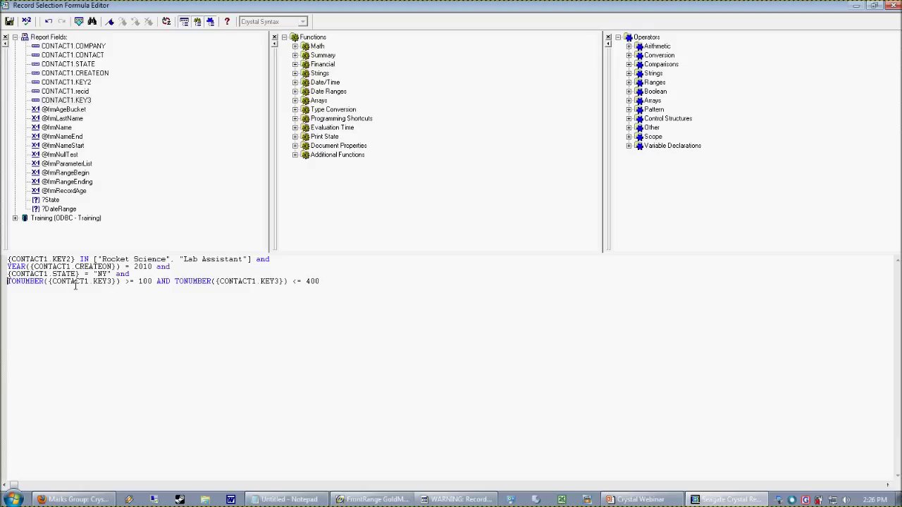
text(()
click(347, 288)
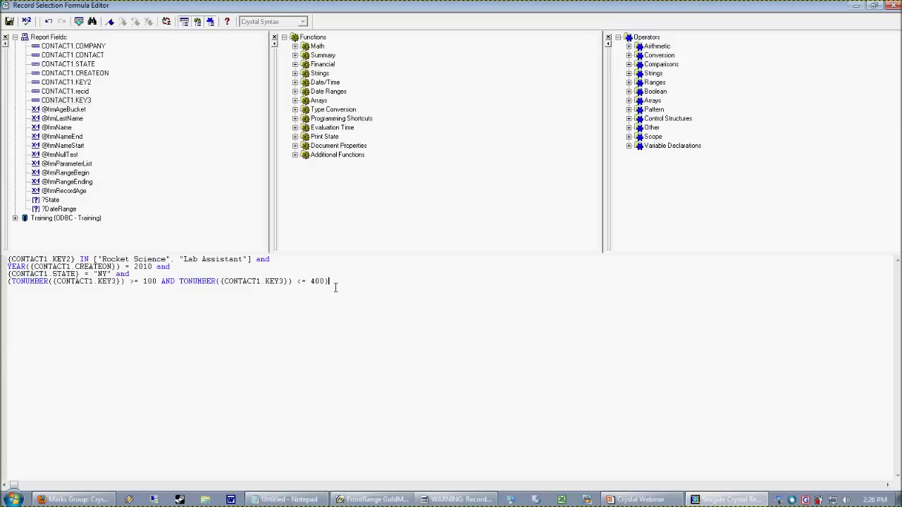
mouse_move(332, 284)
mouse_down()
mouse_move(13, 297)
mouse_move(15, 288)
mouse_move(336, 297)
mouse_up()
shift+click(161, 281)
click(326, 315)
Step: Apply the selection and refresh the preview, still showing only ACME at 220.98
click(10, 22)
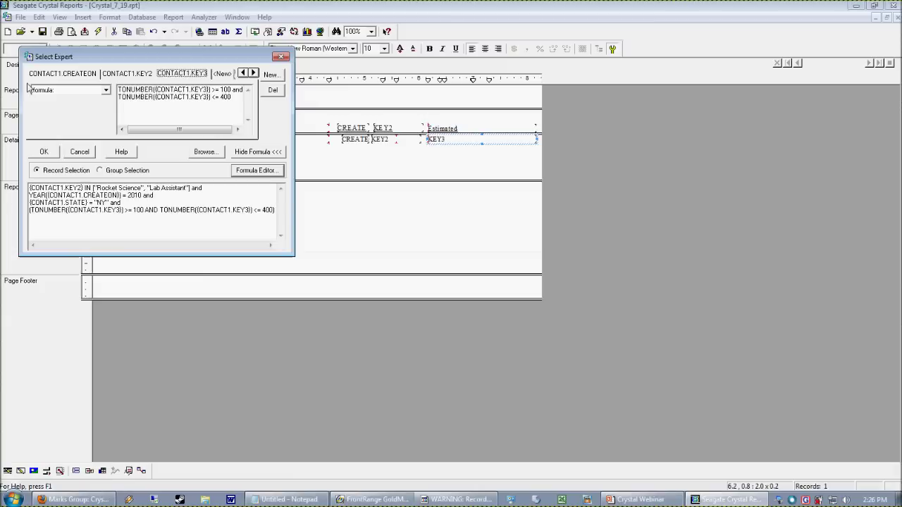
click(44, 151)
click(47, 65)
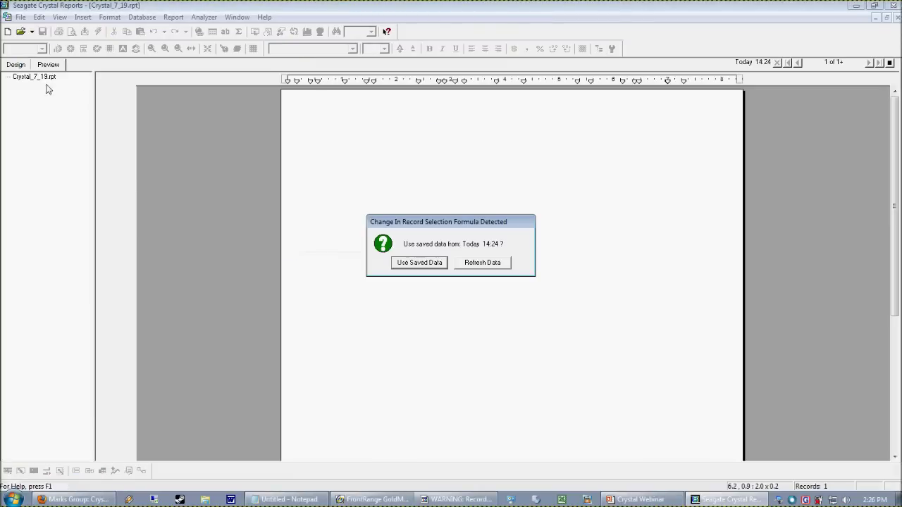
click(496, 266)
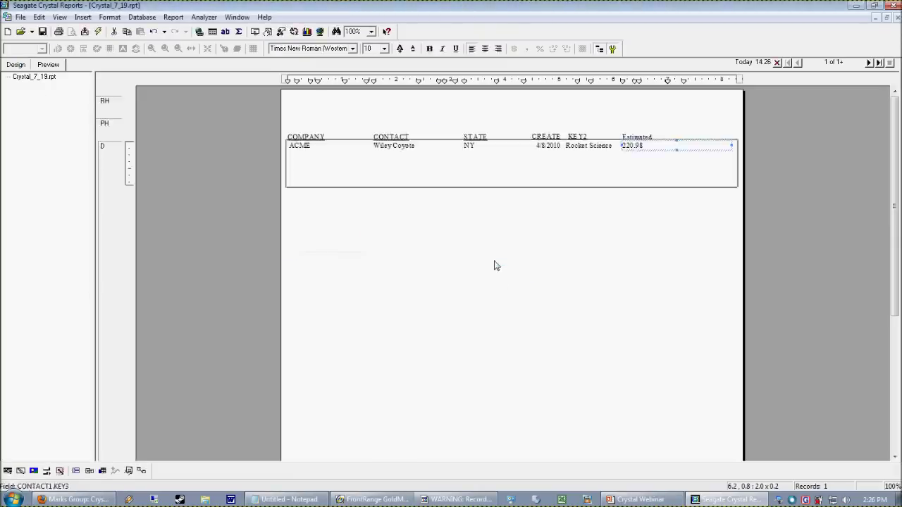
click(524, 300)
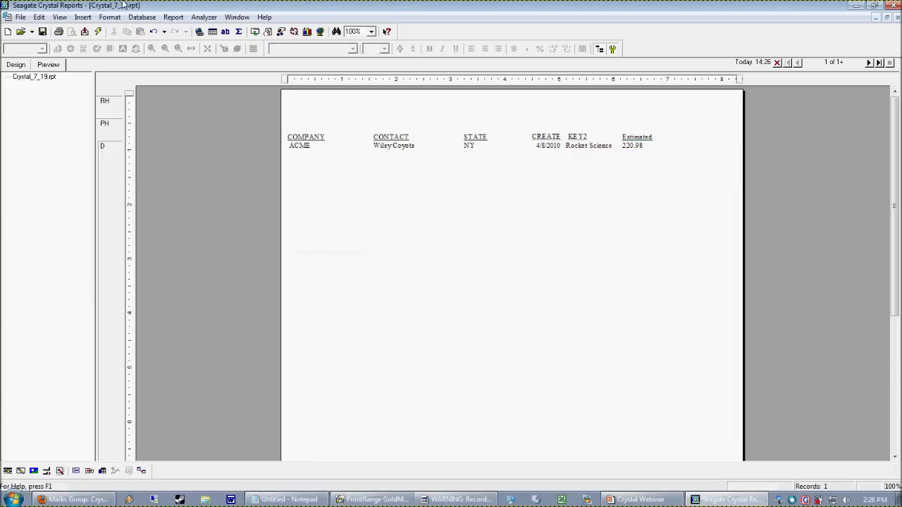
Step: Delete the two KEY3 TONUMBER range lines from the record selection formula, then apply and refresh the data
click(173, 17)
click(186, 48)
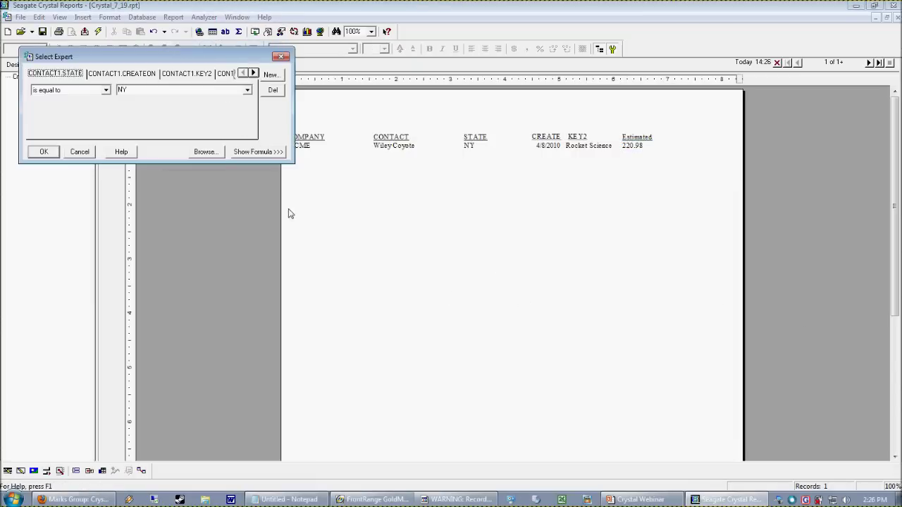
click(258, 152)
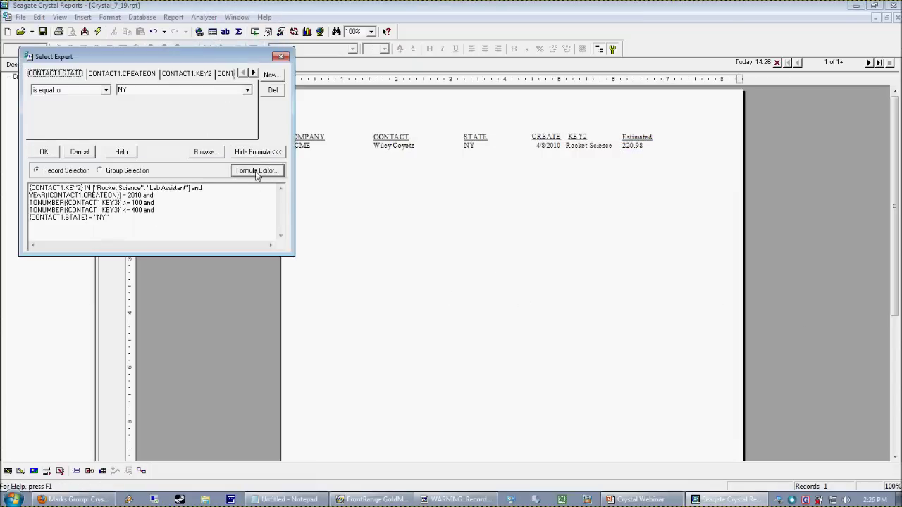
click(256, 170)
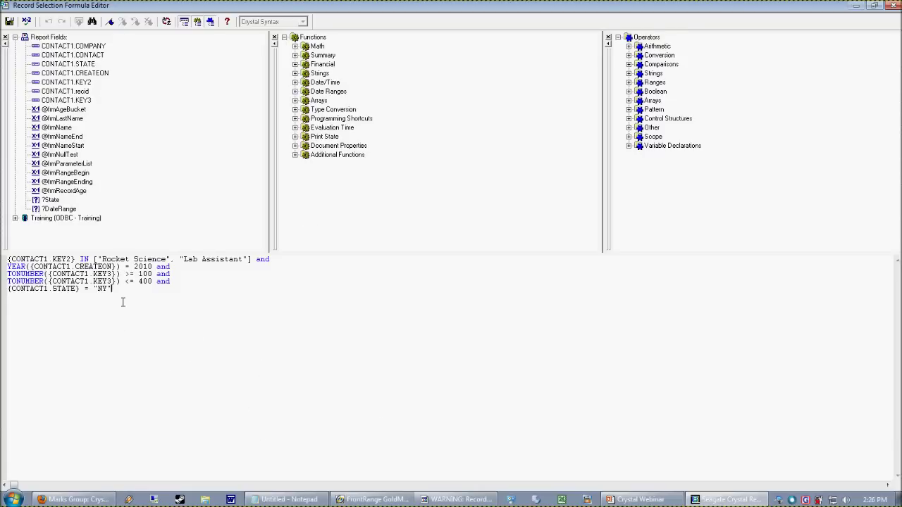
drag(172, 283, 7, 273)
key(ctrl+c)
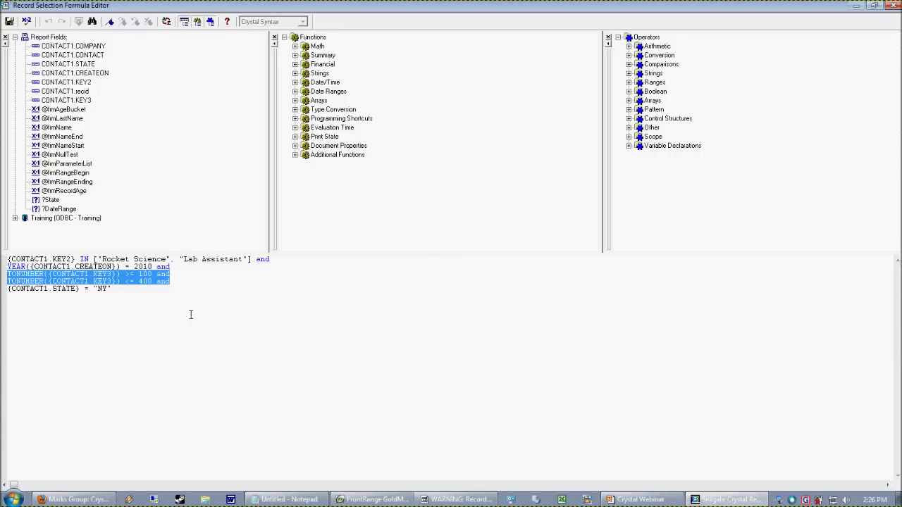
key(Delete)
click(9, 21)
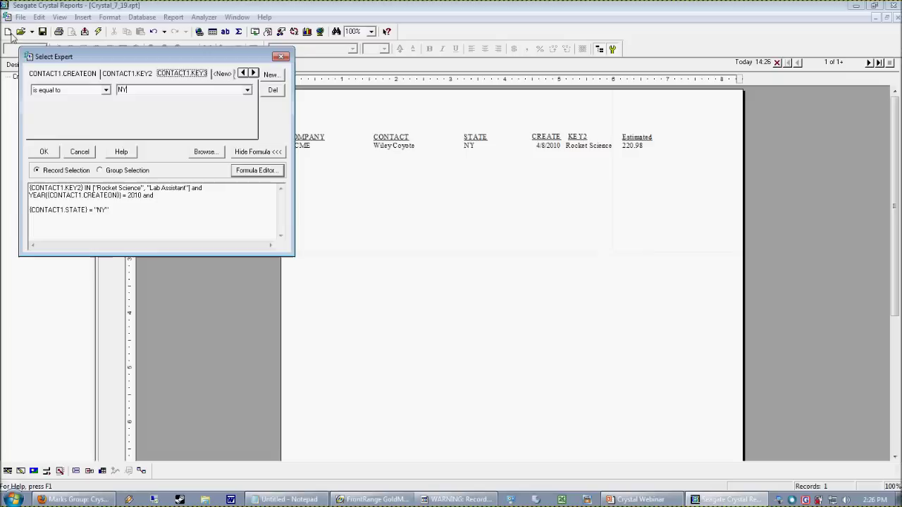
click(44, 152)
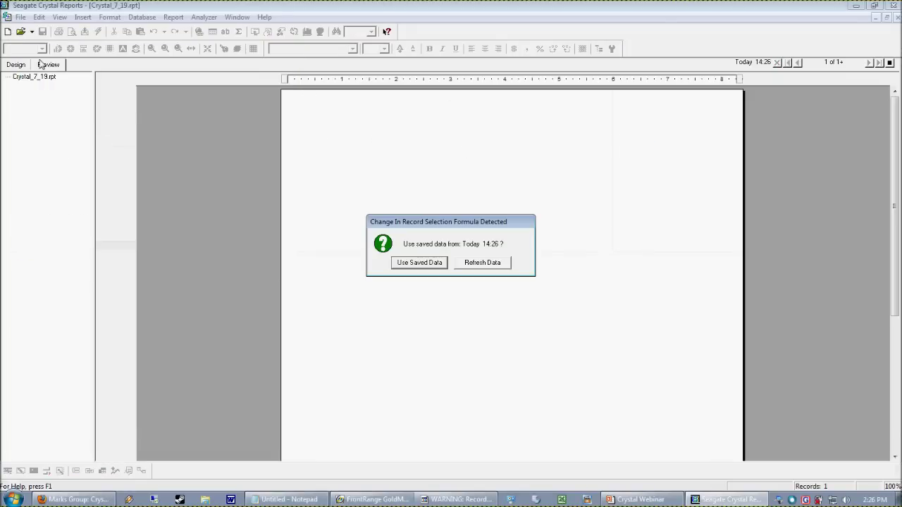
click(465, 262)
click(16, 64)
Step: Create a new formula named frmDollarAmount and paste the two KEY3 range lines into it
click(82, 17)
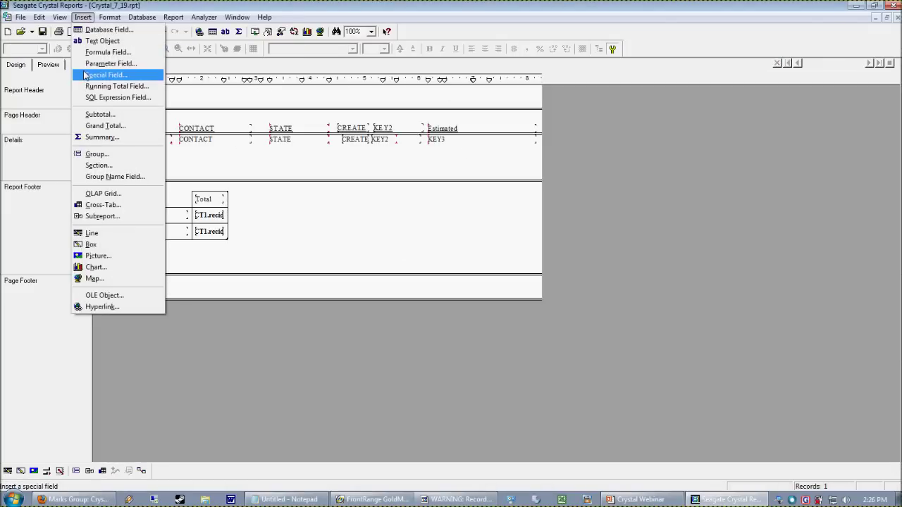
click(86, 54)
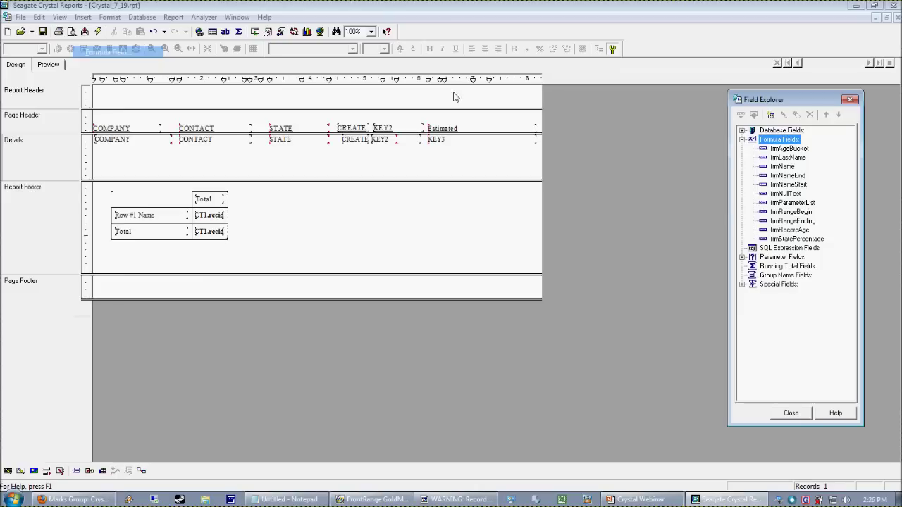
right_click(778, 140)
click(782, 177)
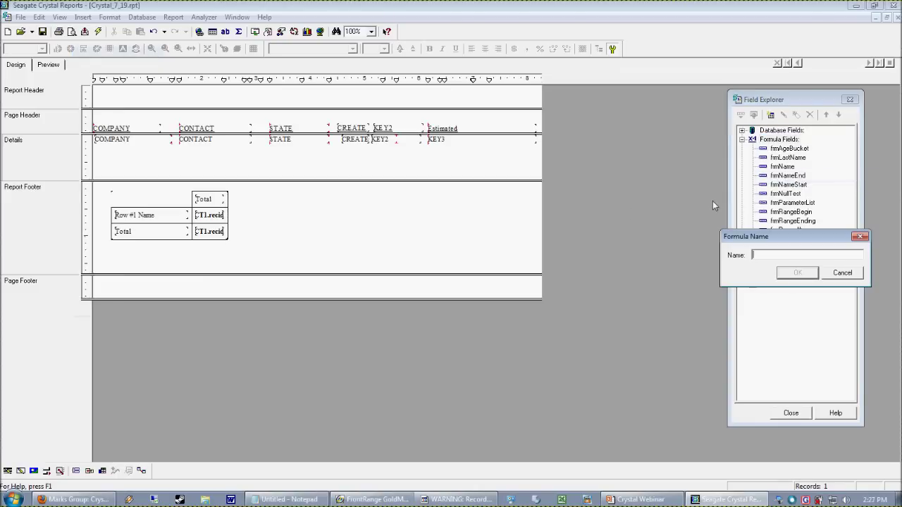
text(frmDollarAmount)
key(Return)
key(ctrl+v)
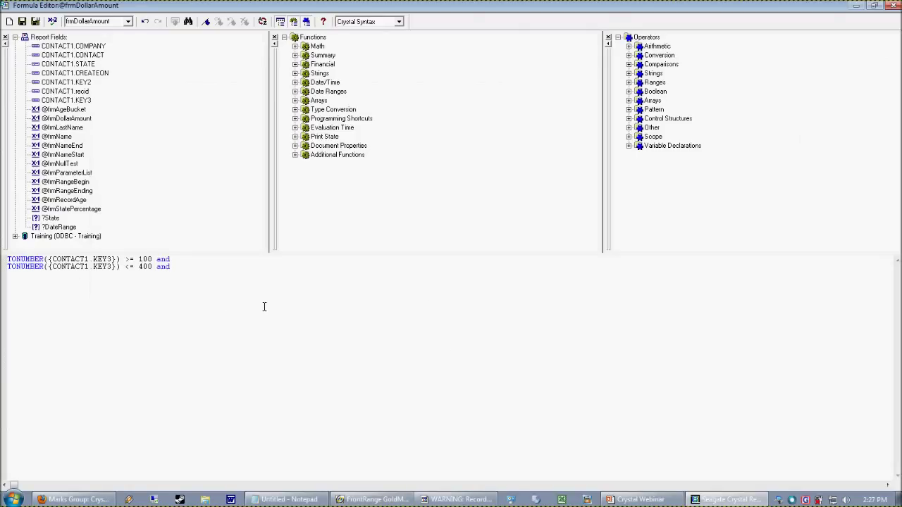
Step: Wrap the range lines in IF … THEN TRUE ELSE FALSE, check for errors and save the formula
text(IF)
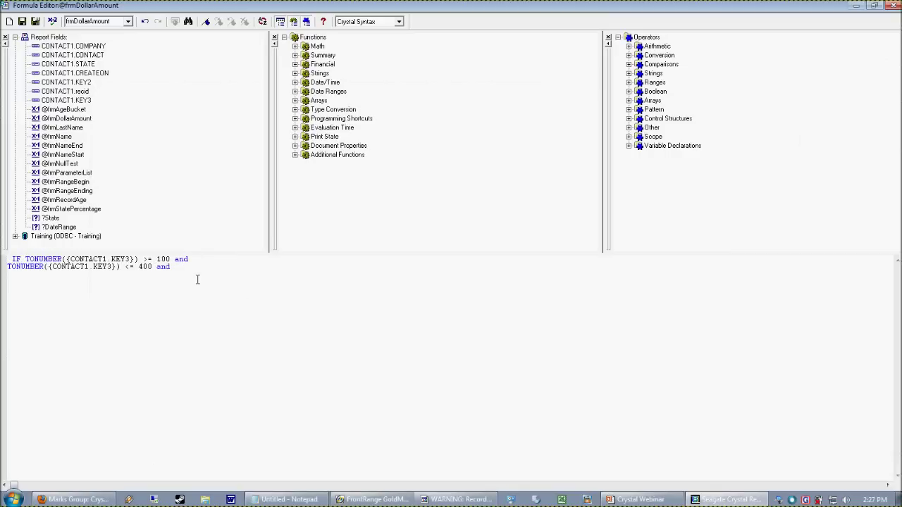
key(BackSpace)
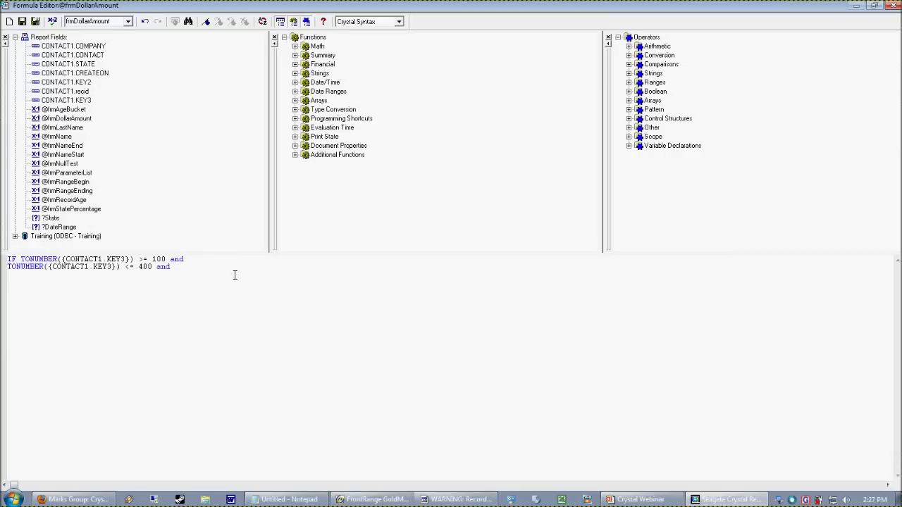
double_click(162, 272)
text(THEN TRUE ELSE FALSE)
double_click(187, 267)
double_click(229, 269)
click(293, 279)
click(55, 21)
click(497, 276)
click(34, 21)
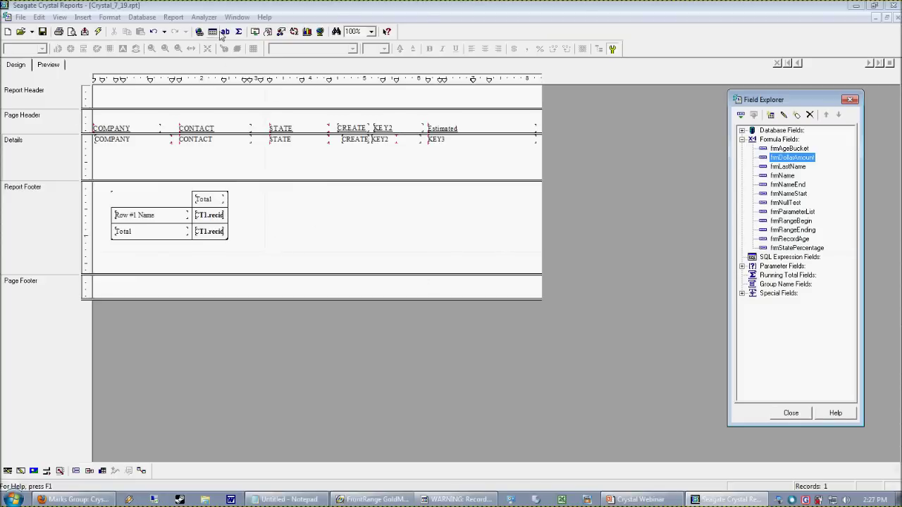
click(175, 17)
click(195, 47)
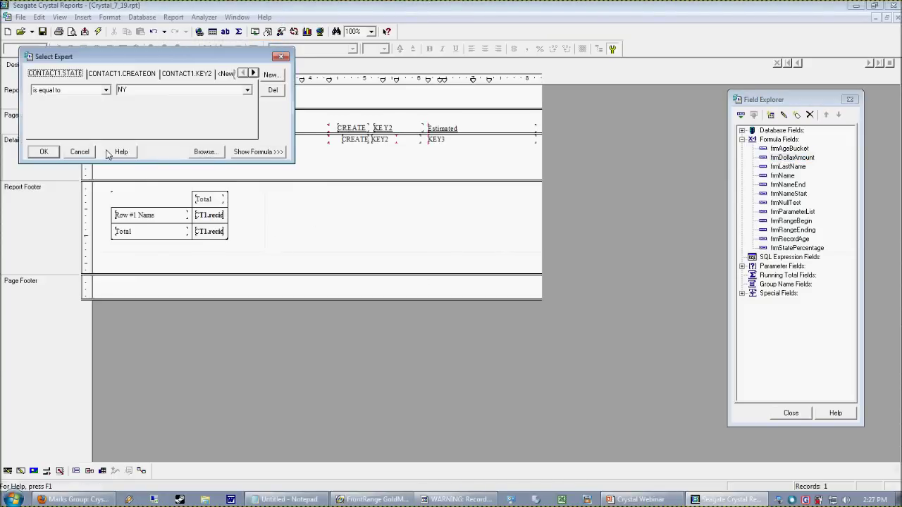
click(255, 151)
click(255, 170)
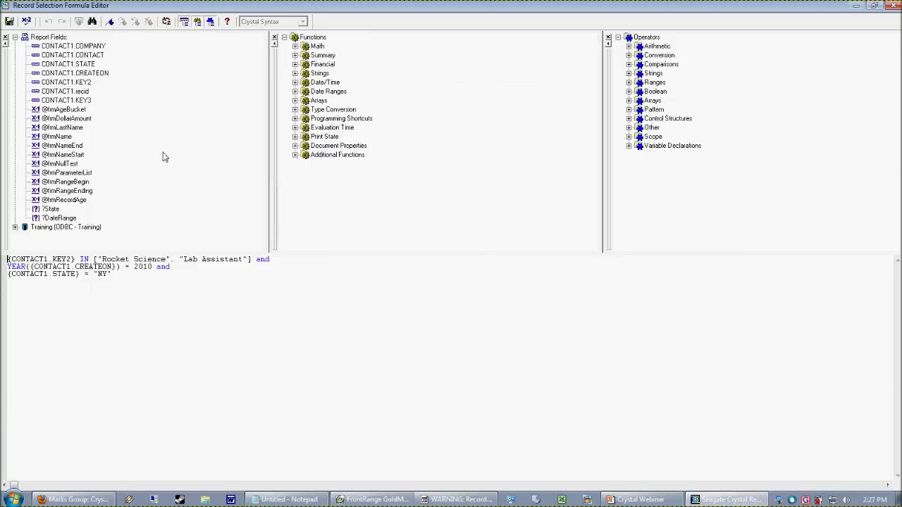
click(127, 276)
text(and)
double_click(79, 120)
text(= TRUE)
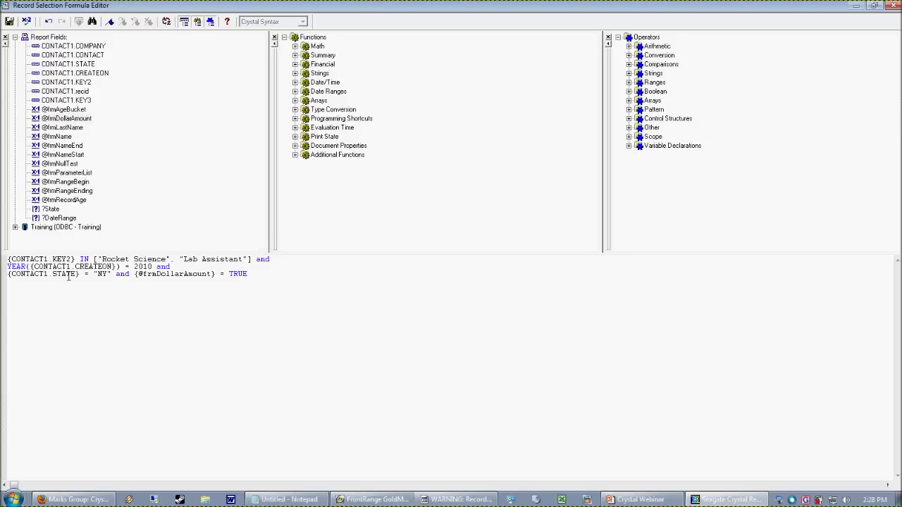
drag(136, 276, 218, 281)
click(225, 292)
drag(135, 276, 270, 280)
click(269, 289)
click(10, 21)
click(74, 153)
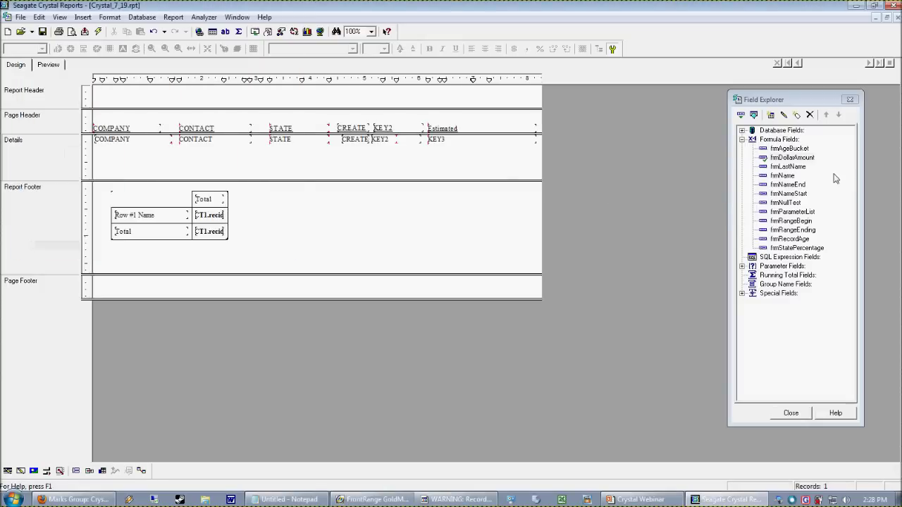
right_click(807, 159)
click(799, 205)
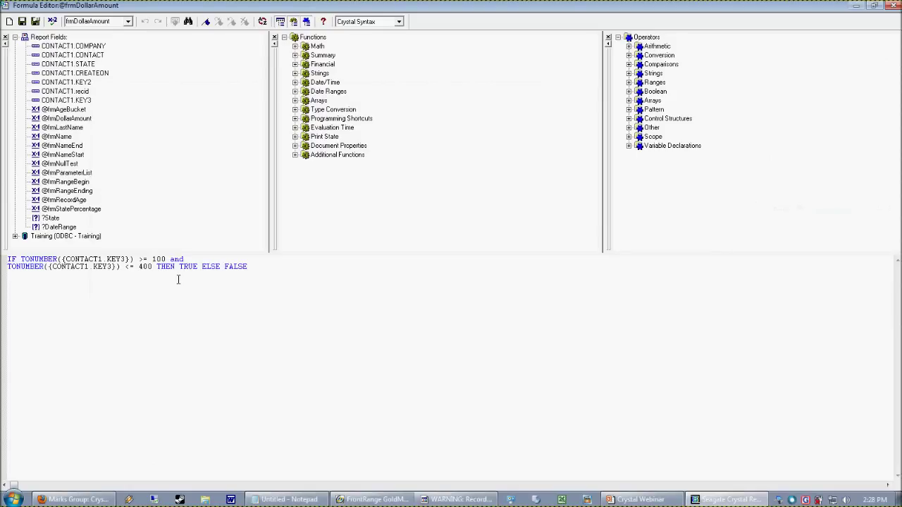
key(Delete)
text(2)
click(35, 21)
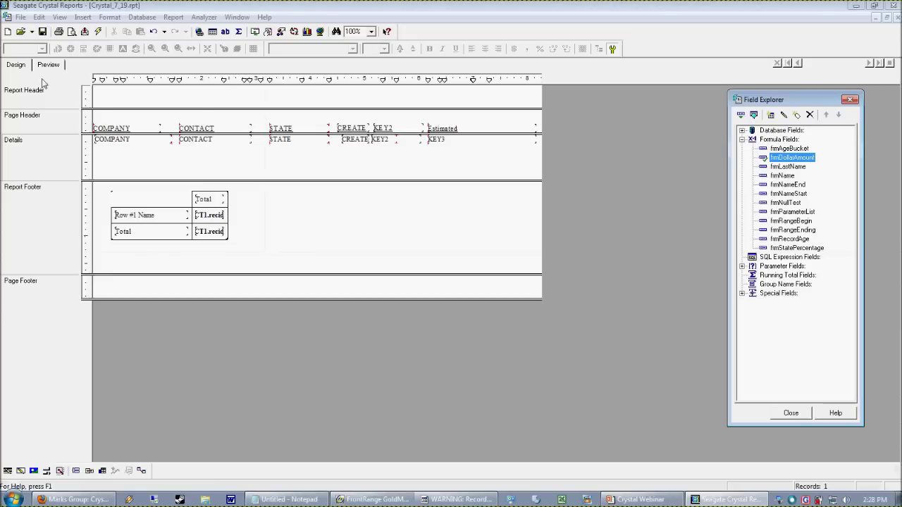
click(46, 67)
click(483, 266)
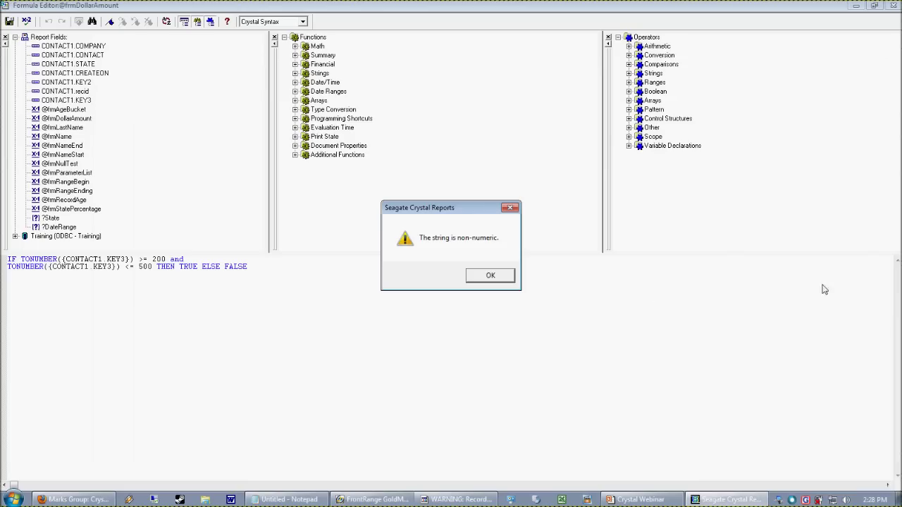
click(501, 276)
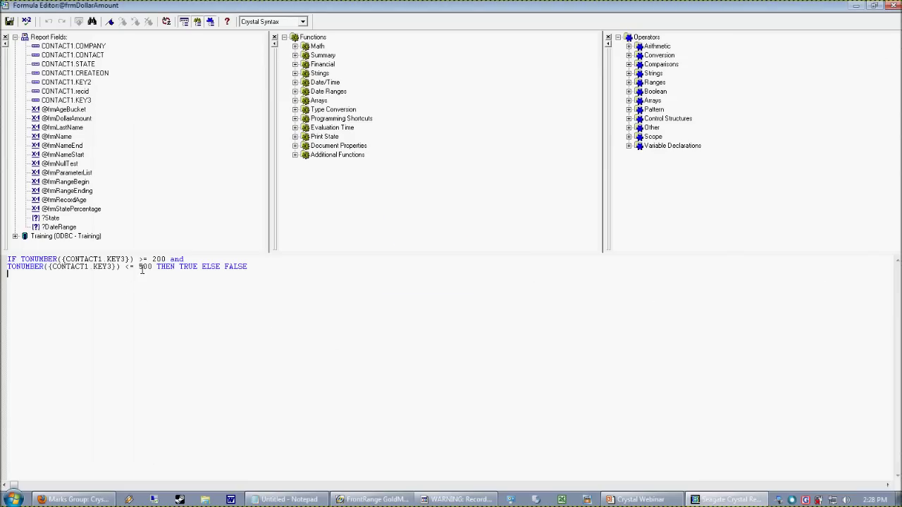
click(9, 22)
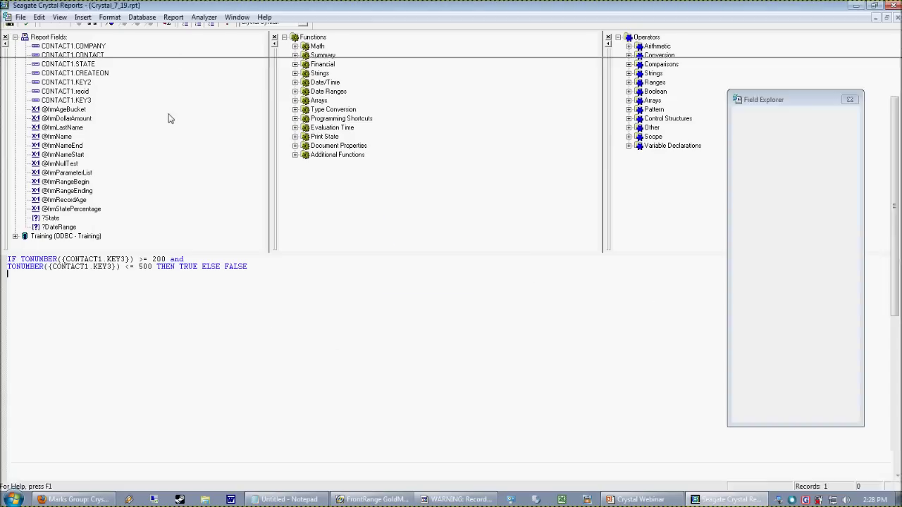
click(792, 158)
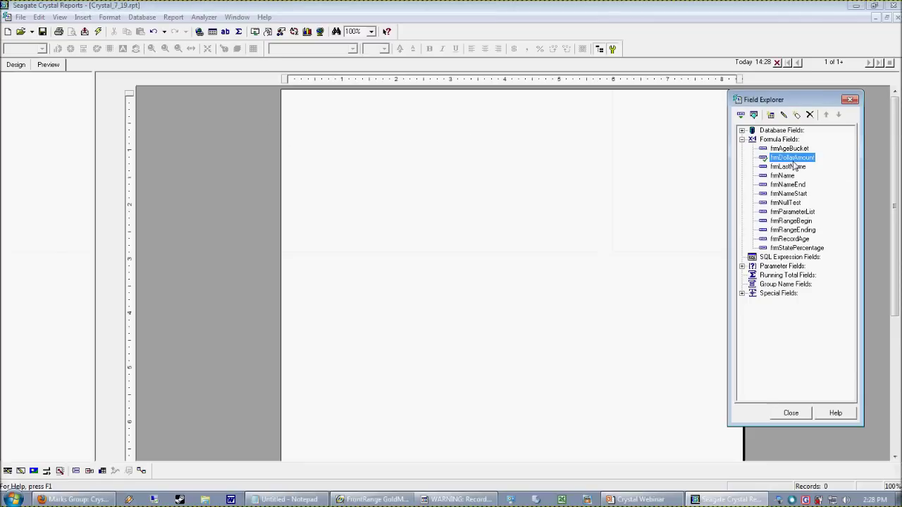
right_click(792, 160)
click(781, 209)
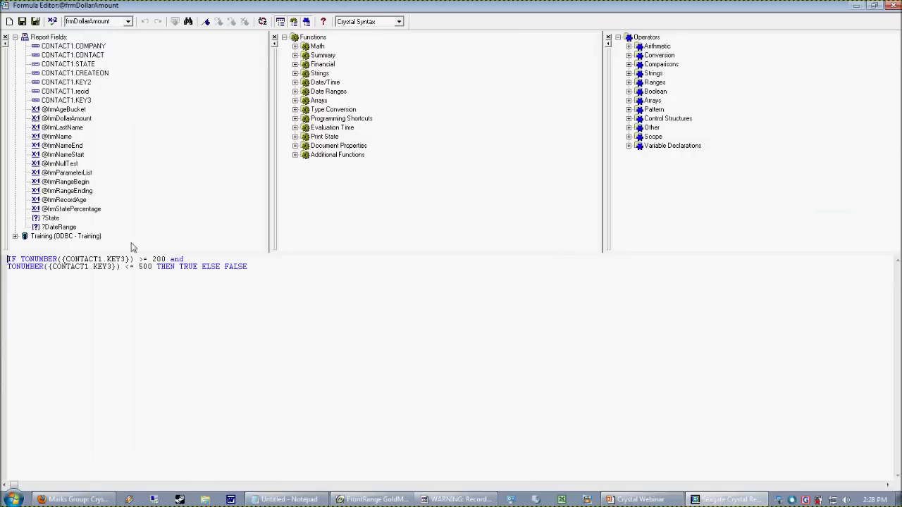
click(160, 259)
key(BackSpace)
text(1)
key(BackSpace)
text(4)
click(55, 21)
click(479, 276)
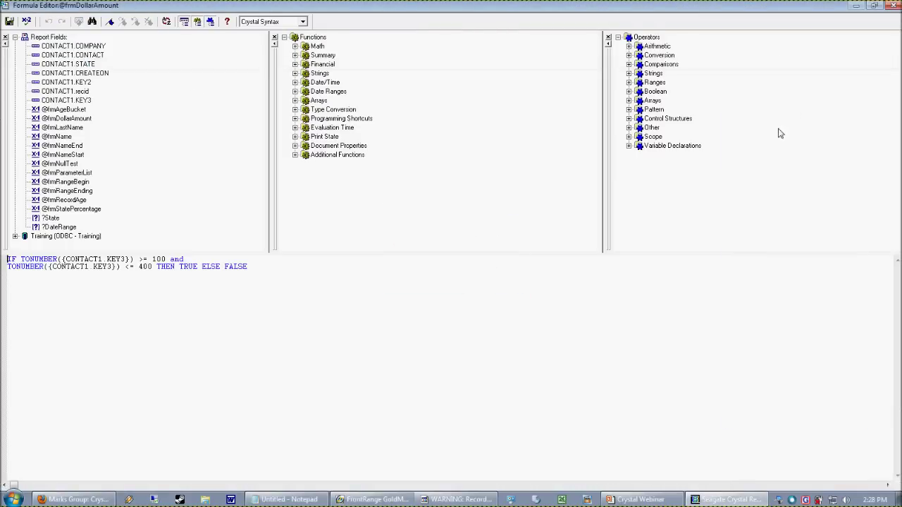
click(894, 7)
Step: Remove the KEY2 IN condition from the selection formula and apply it, dismissing the non-numeric string error
click(174, 17)
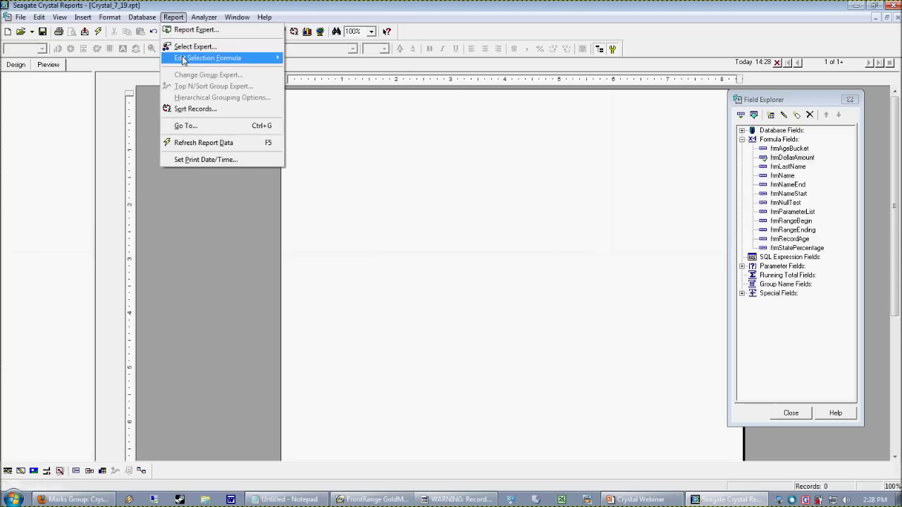
click(195, 46)
click(261, 151)
click(271, 174)
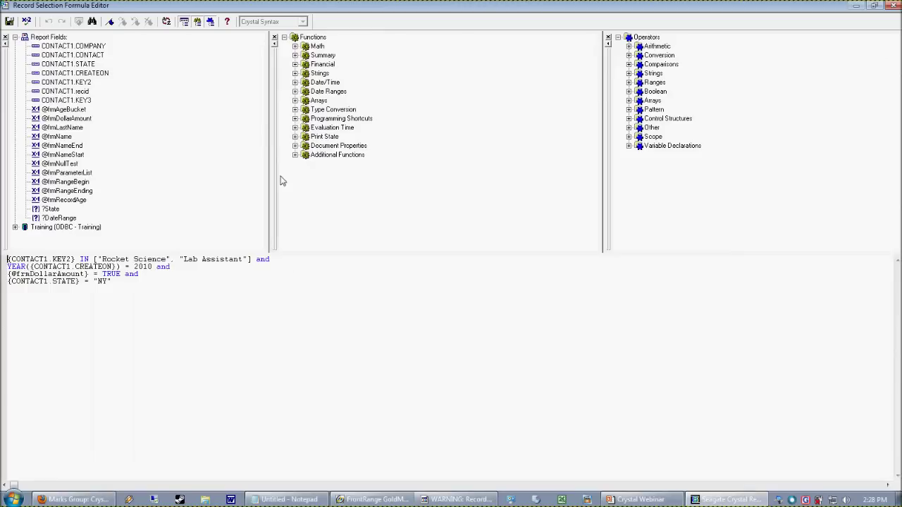
drag(255, 265, 9, 257)
key(ctrl+c)
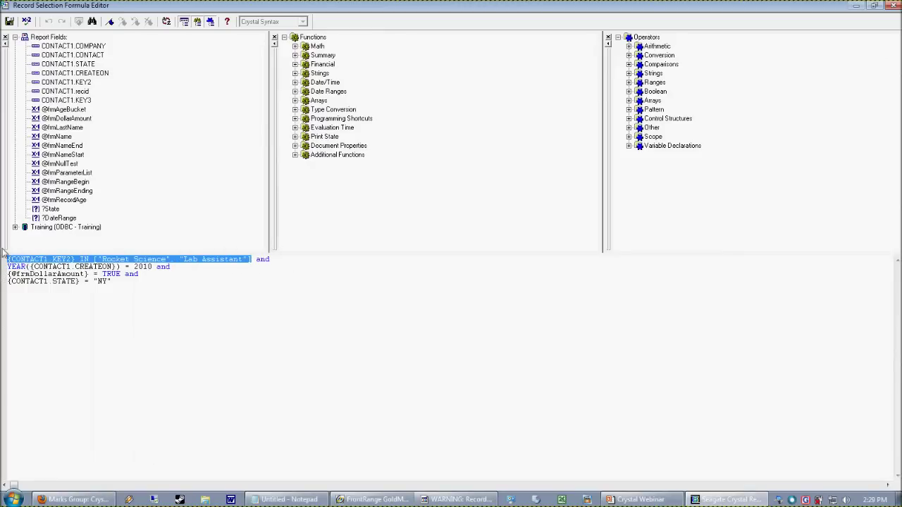
key(Delete)
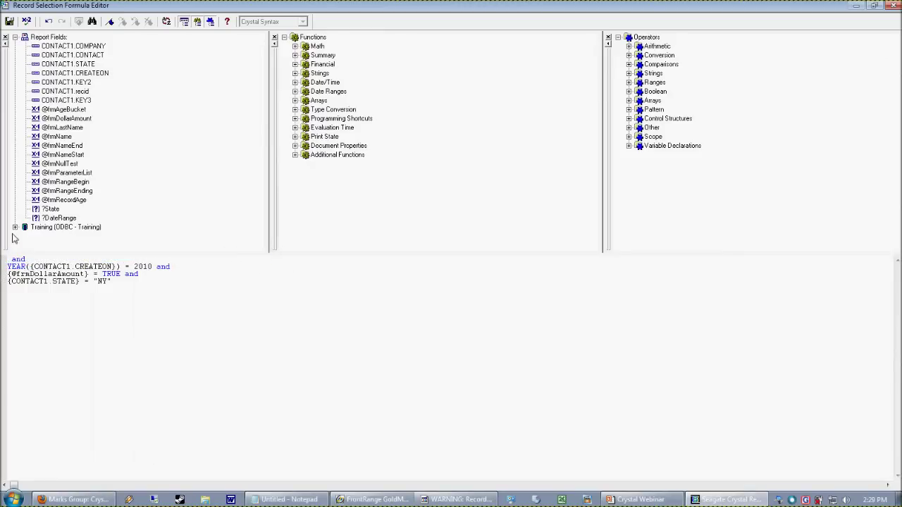
key(BackSpace)
click(10, 22)
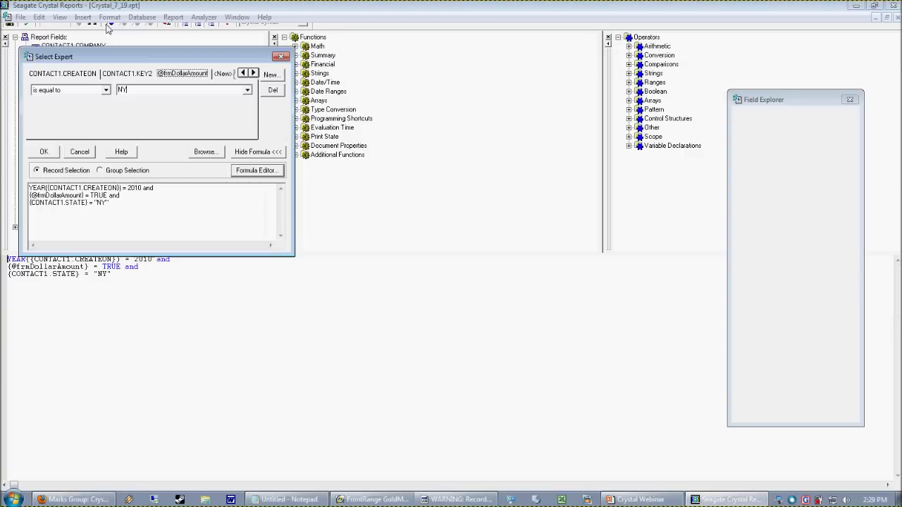
click(53, 153)
click(484, 275)
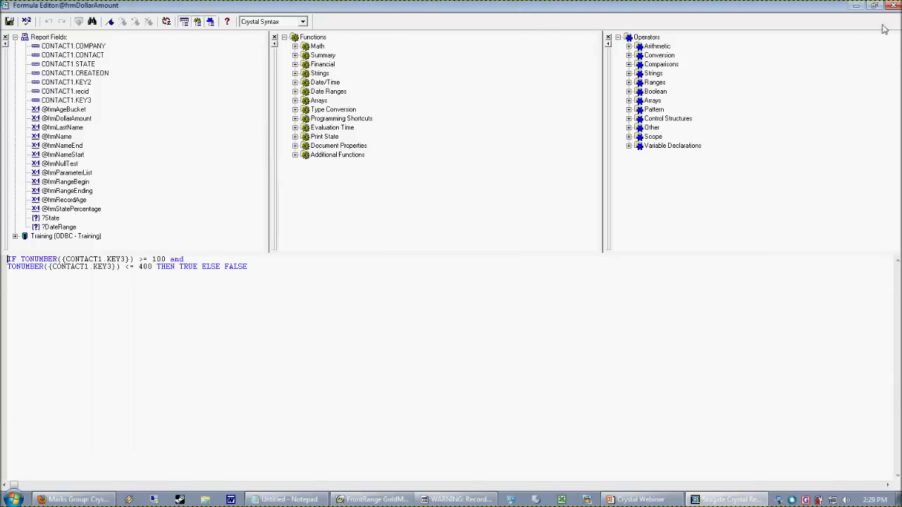
Step: Create frmIndustry: IF {CONTACT1.KEY2} IN ["Rocket Science","Lab Assistant"] THEN TRUE ELSE FALSE, and save it
click(893, 6)
right_click(778, 140)
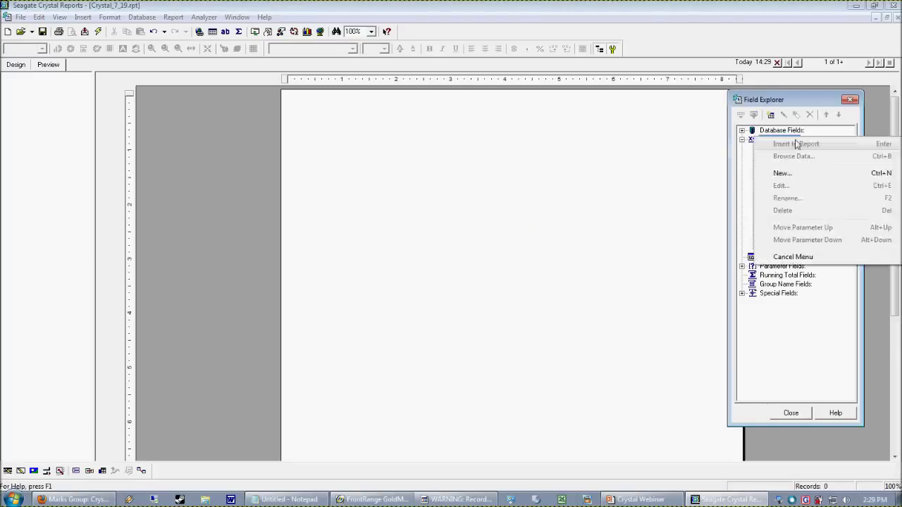
click(783, 173)
text(frmIndustry)
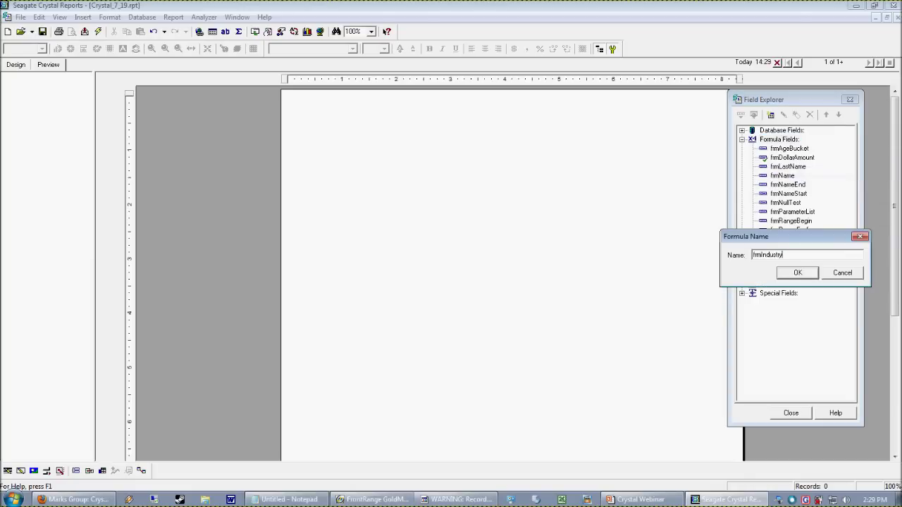
click(803, 273)
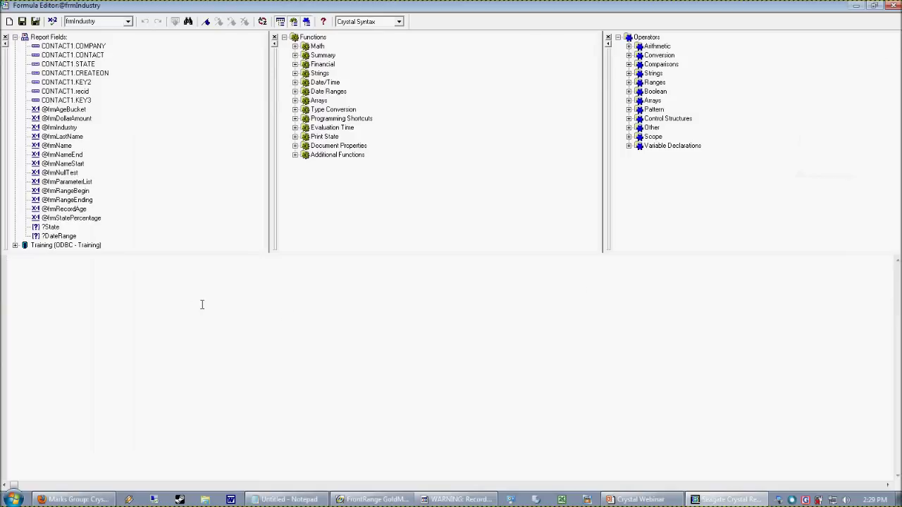
key(ctrl+v)
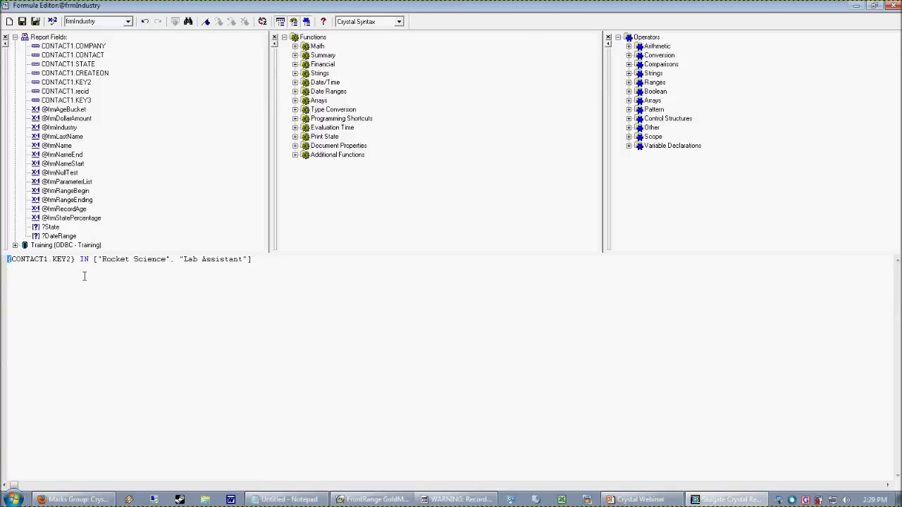
text(IF)
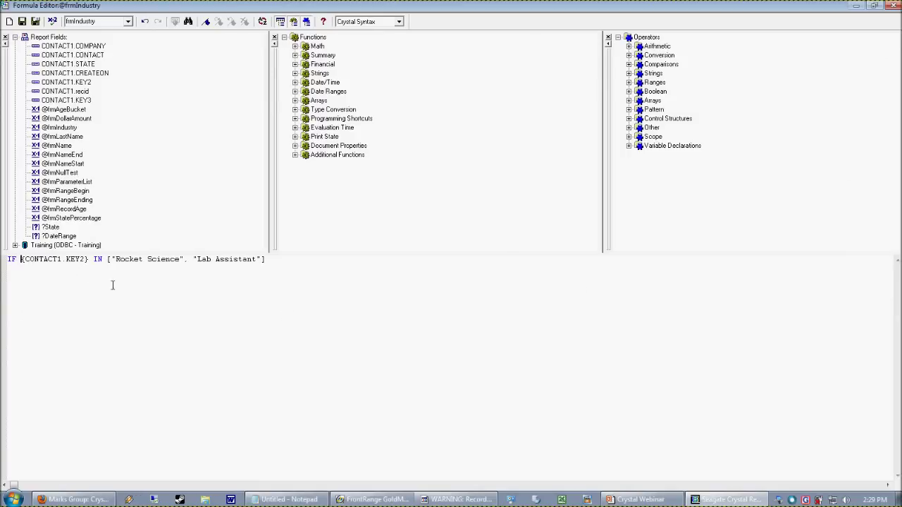
click(288, 273)
text(THEN TRUE ELSE )
text(FLASE)
key(BackSpace)
key(BackSpace)
key(BackSpace)
text(ALSE)
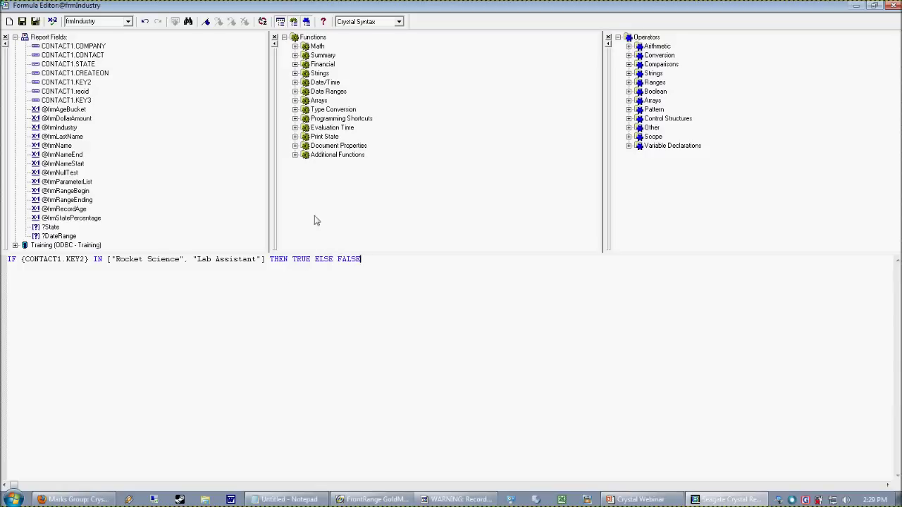
click(52, 22)
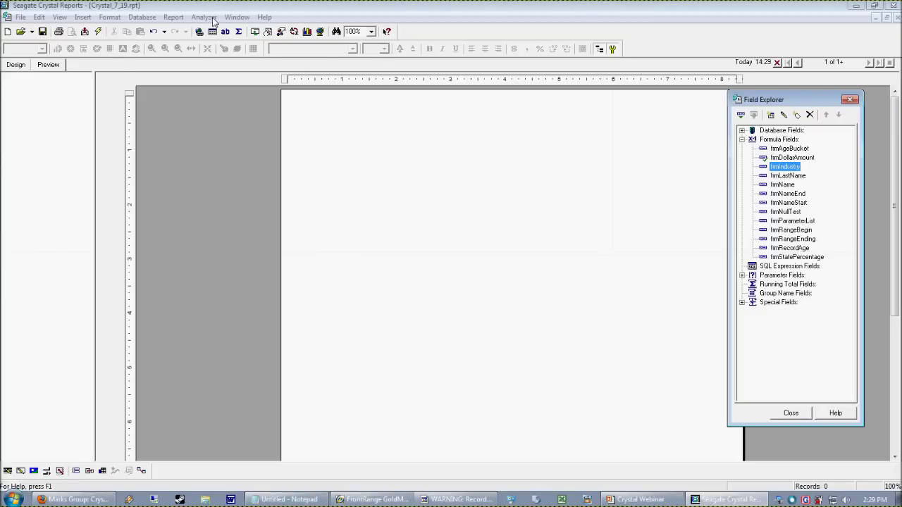
click(172, 17)
click(192, 47)
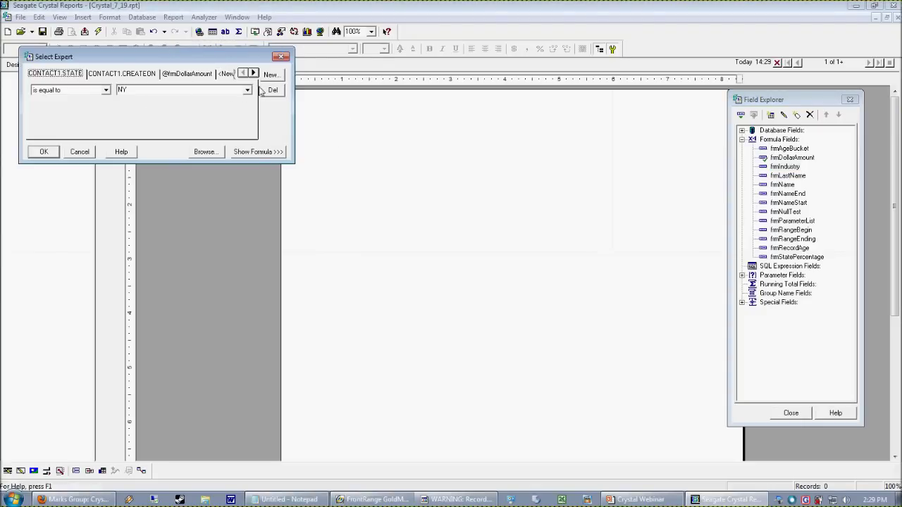
click(261, 153)
click(257, 173)
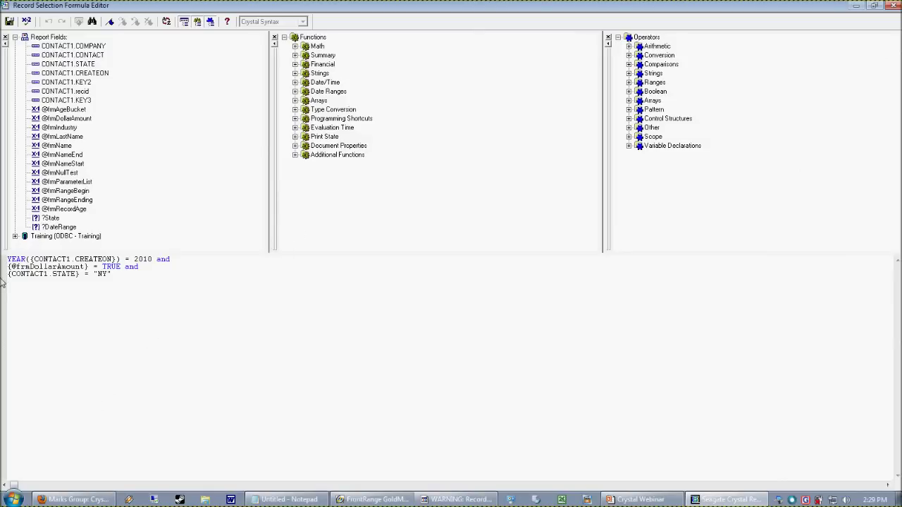
key(Return)
key(Up)
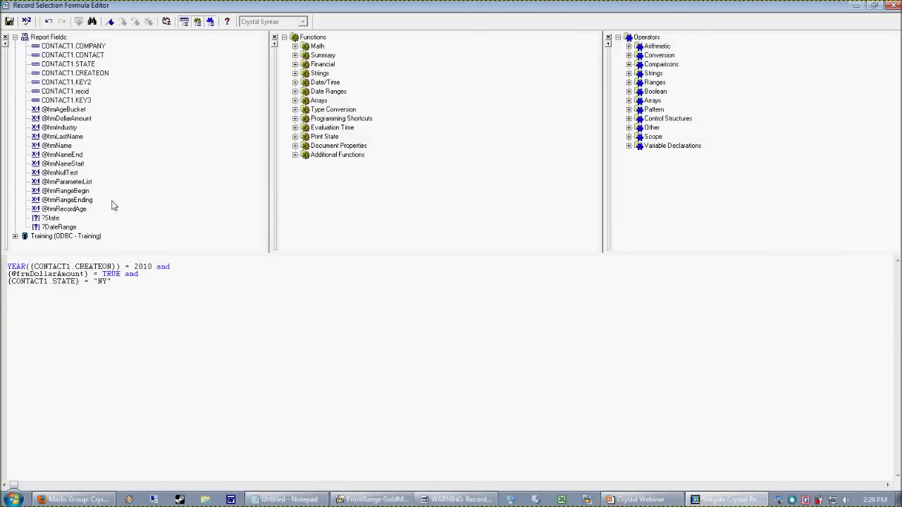
double_click(59, 128)
text(= TRUE AND)
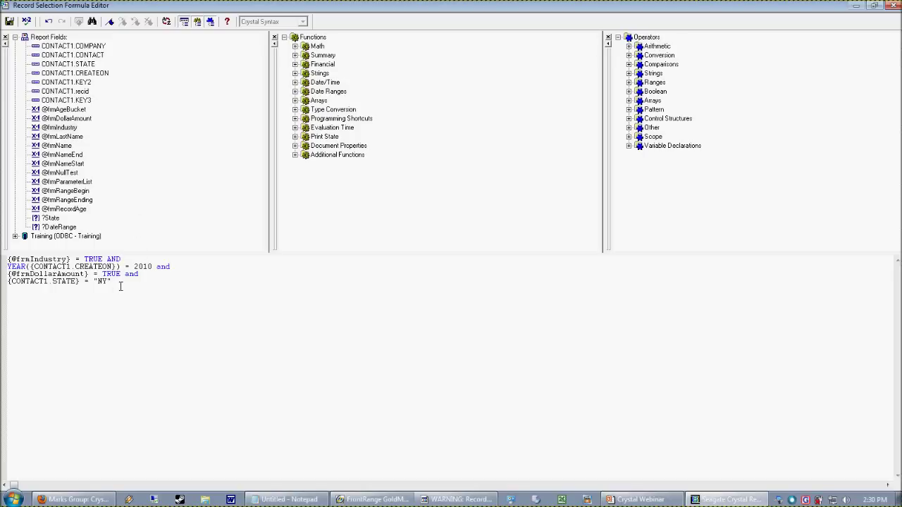
drag(87, 274, 138, 274)
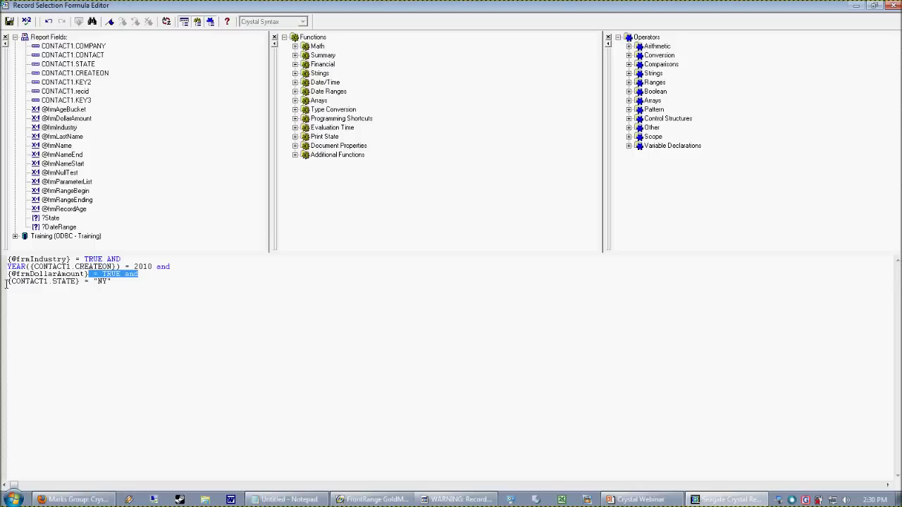
click(49, 274)
click(106, 274)
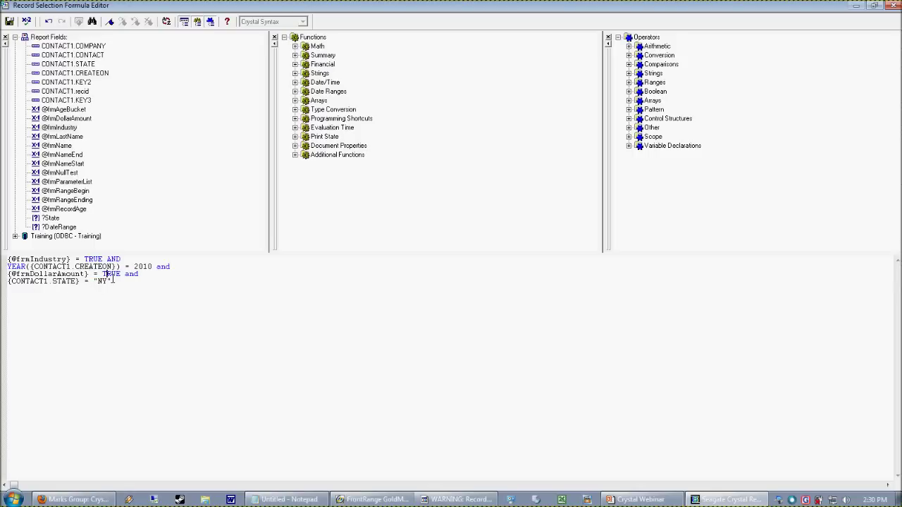
click(10, 22)
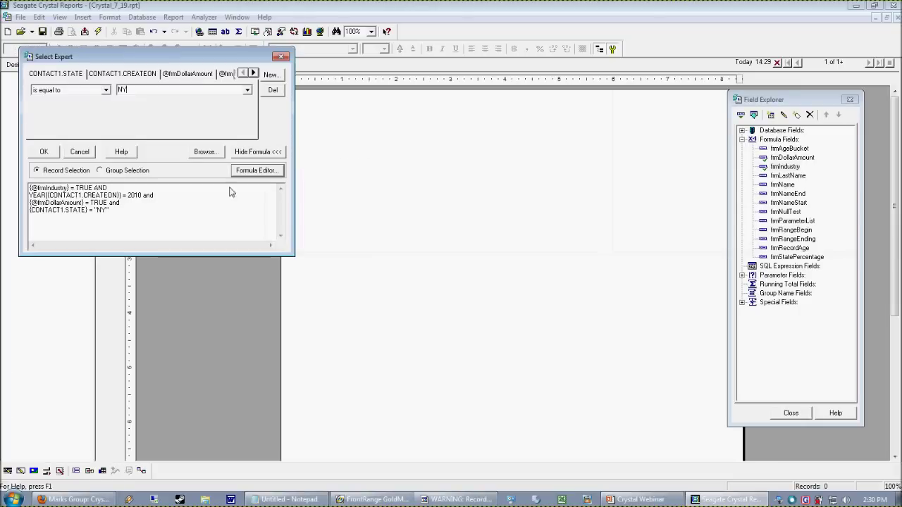
click(44, 151)
click(490, 275)
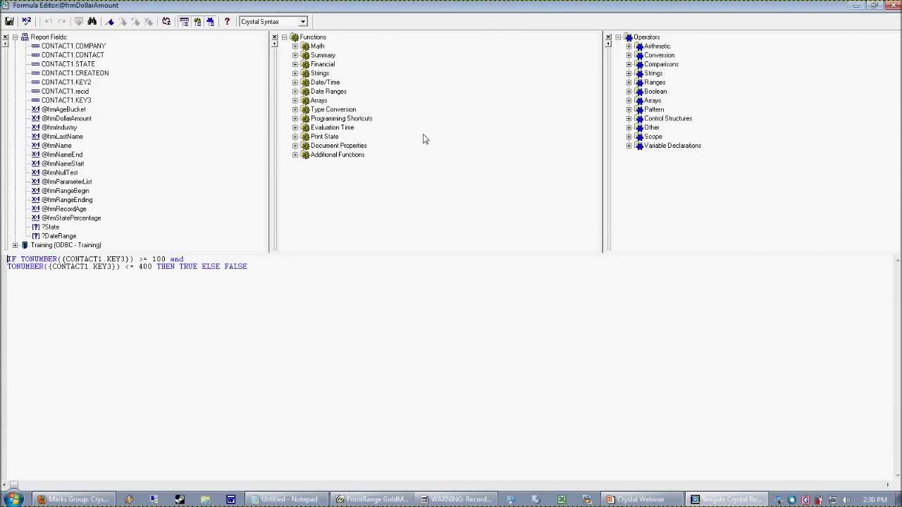
click(889, 5)
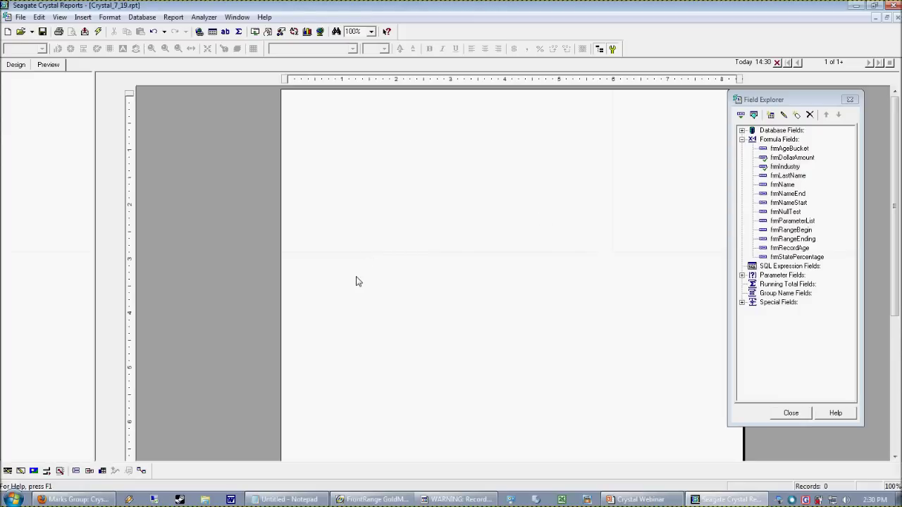
click(778, 158)
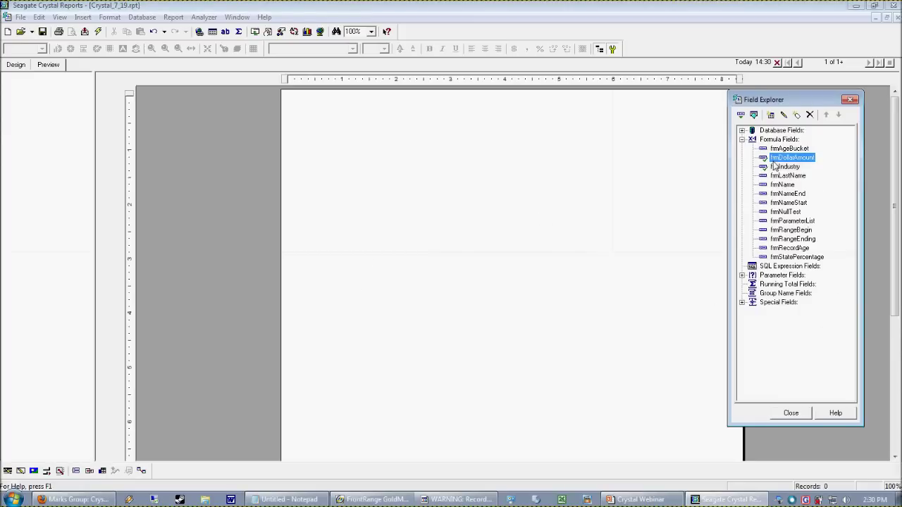
right_click(775, 159)
click(778, 173)
Step: Open the frmIndustry formula for review, close it, and switch to the Crystal Webinar presentation
right_click(779, 166)
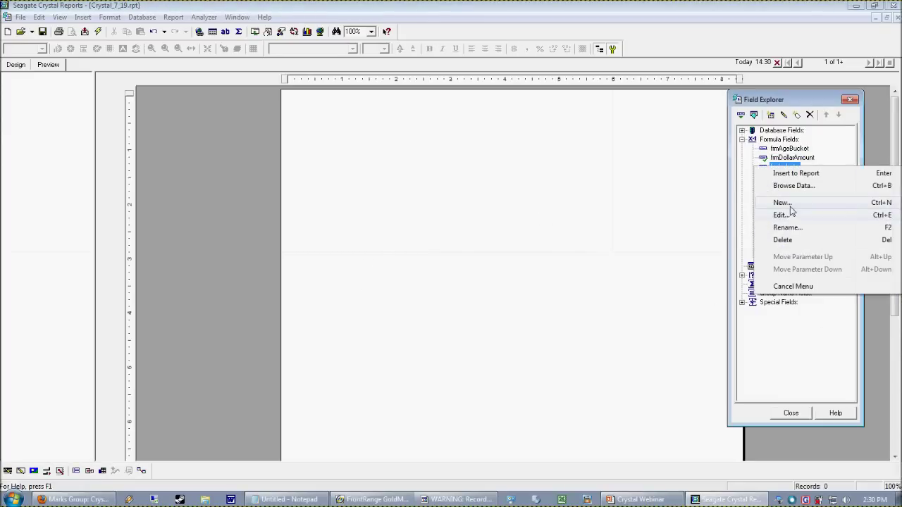
click(787, 216)
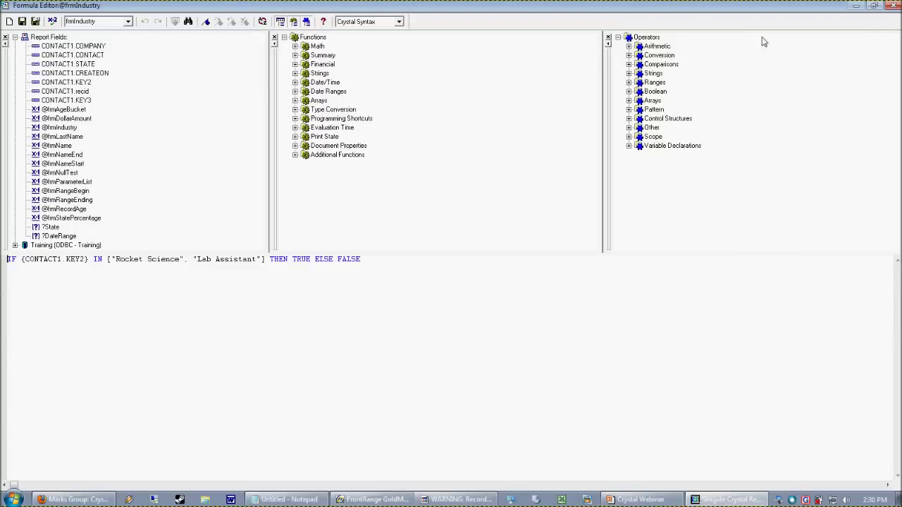
click(893, 6)
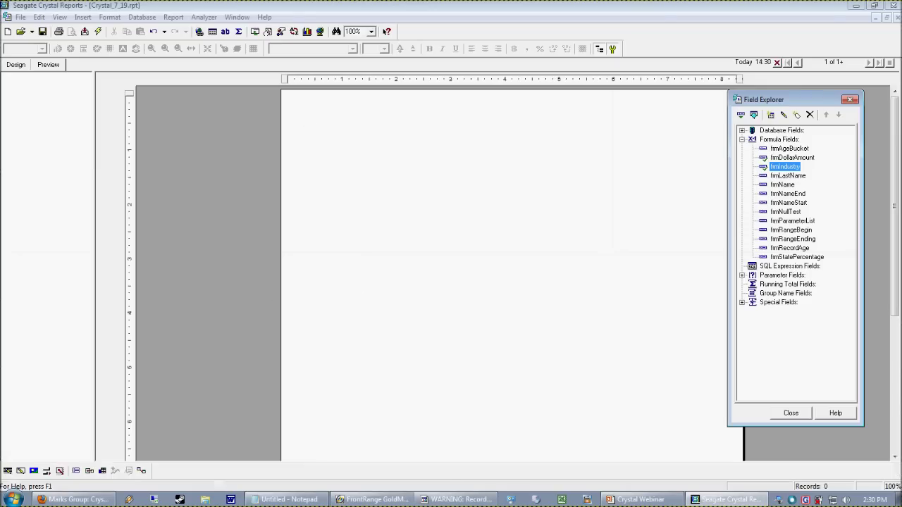
click(638, 499)
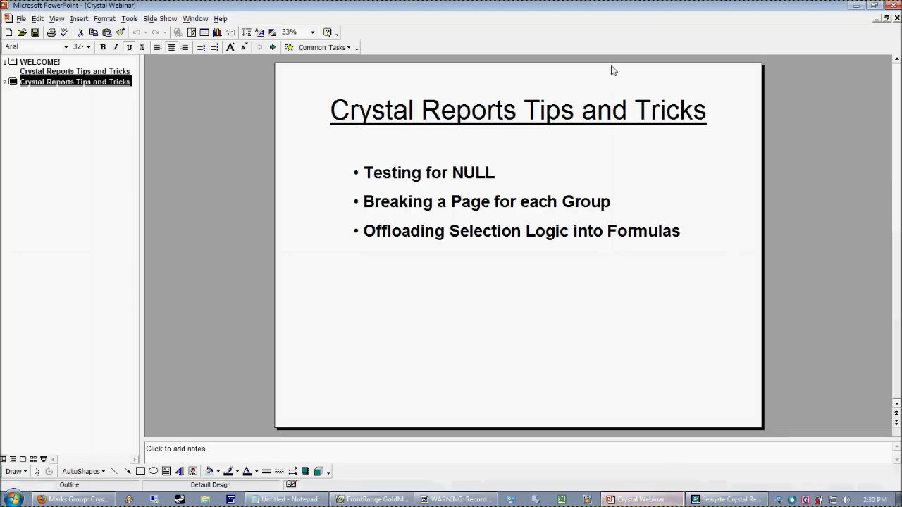
Step: Go to the Crystal Webinar's WELCOME slide and briefly select its YouTube address line
click(13, 62)
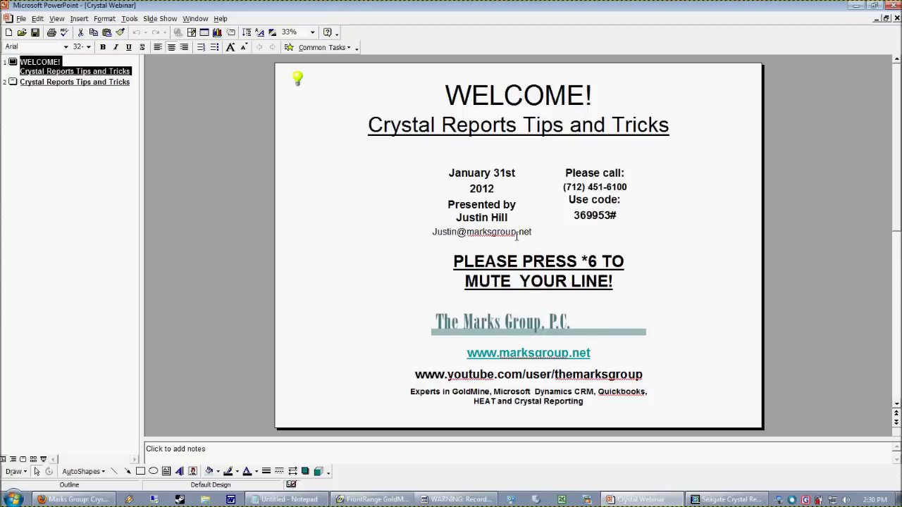
click(682, 400)
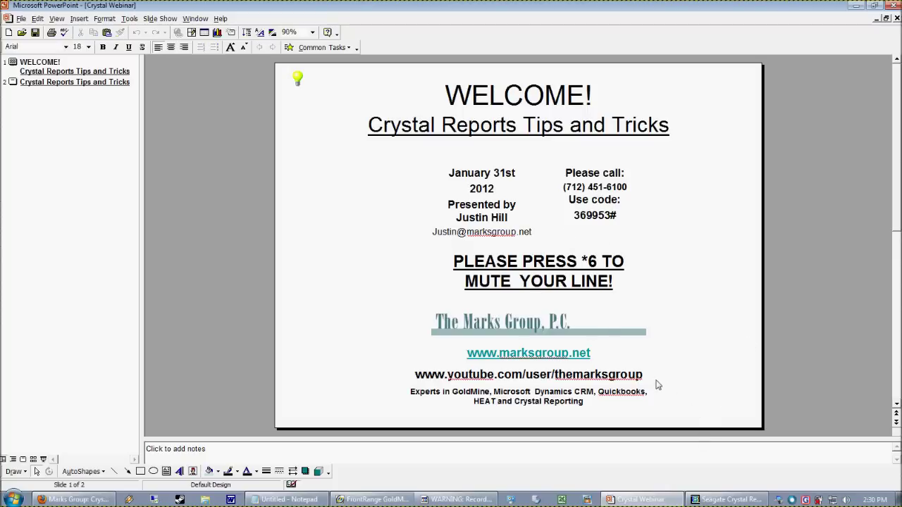
click(648, 380)
drag(647, 381, 365, 392)
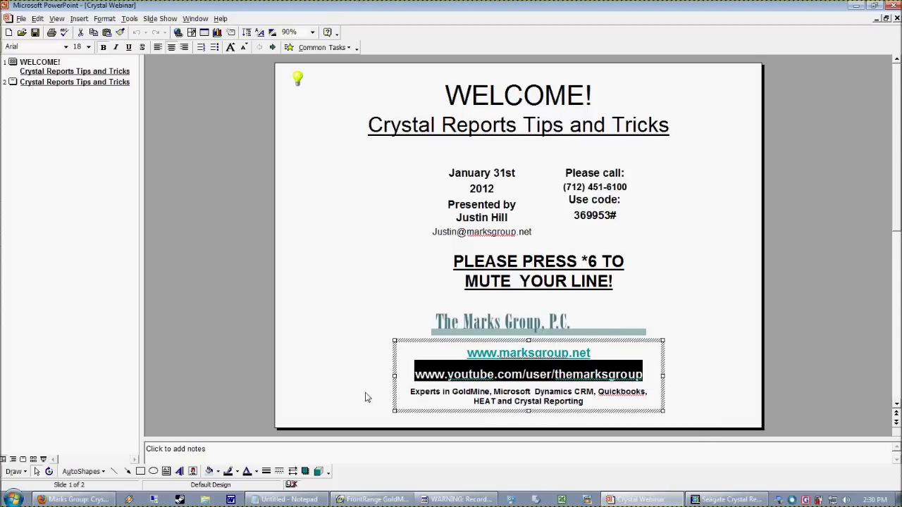
click(324, 373)
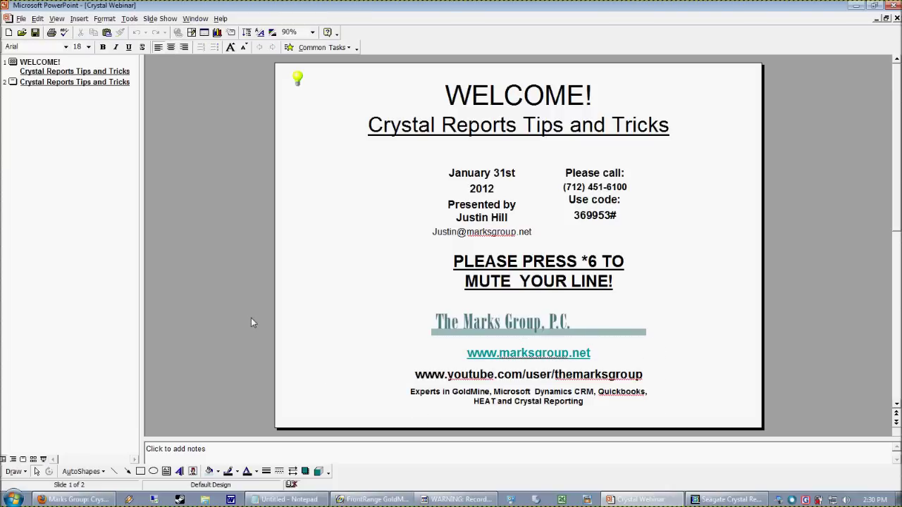